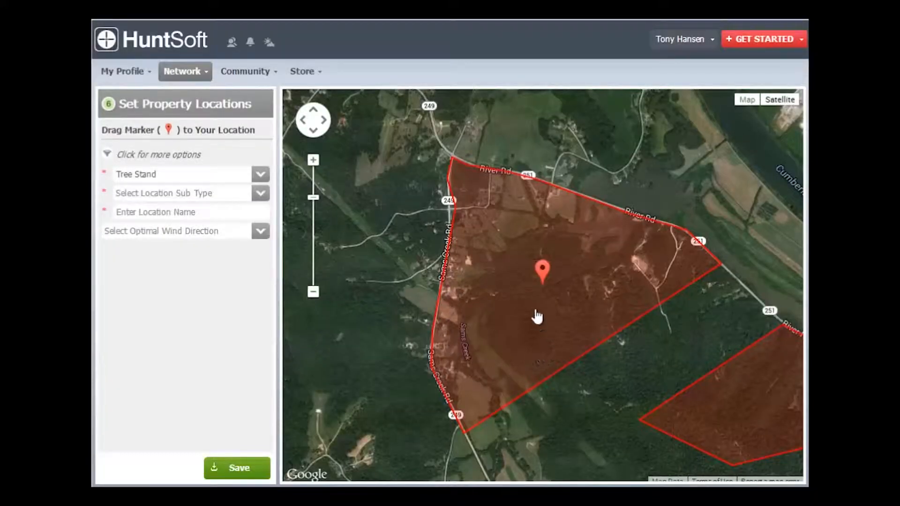
Step: Try moving the location marker around inside the outlined property
{"action": "left_click_drag", "start_coordinate": [540, 268], "coordinate": [516, 229]}
{"action": "left_click_drag", "start_coordinate": [542, 273], "coordinate": [651, 305]}
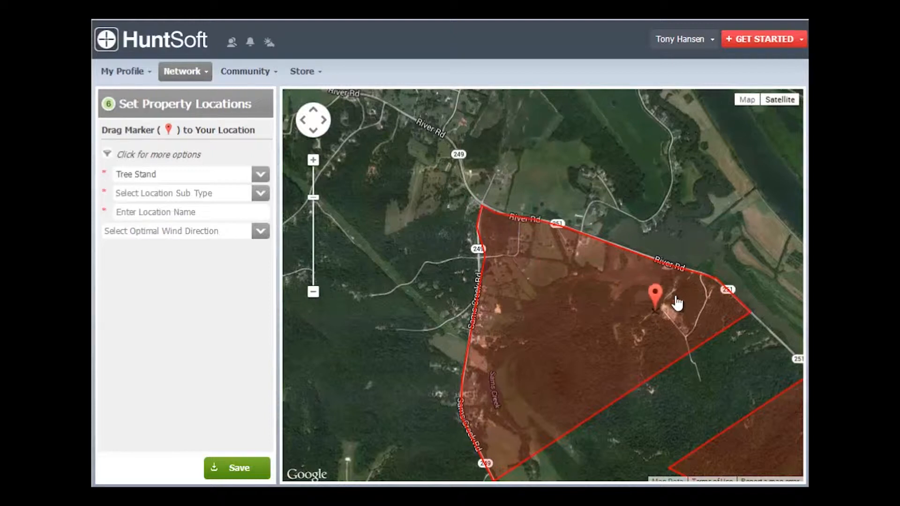
{"action": "left_click_drag", "start_coordinate": [539, 280], "coordinate": [437, 313]}
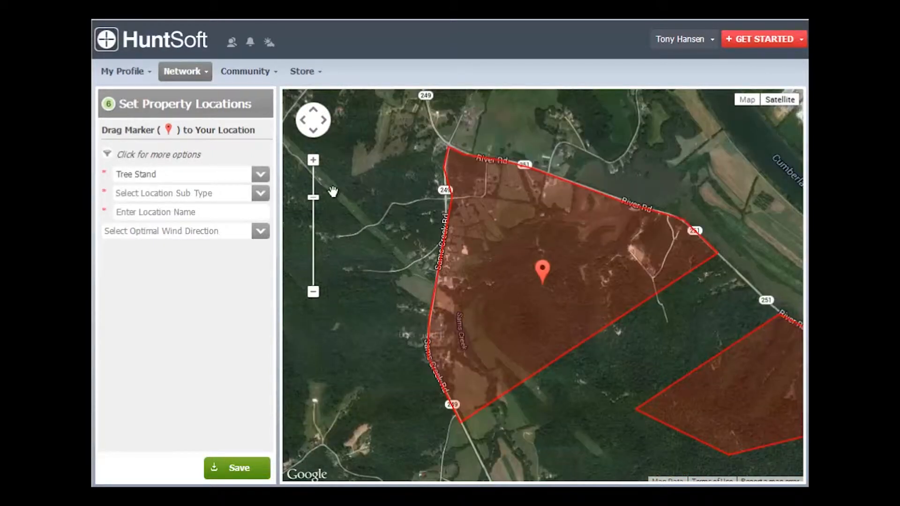
Step: Keep Tree Stand as the location type and choose Ladder as its sub type
{"action": "left_click", "coordinate": [313, 160]}
{"action": "left_click", "coordinate": [313, 160]}
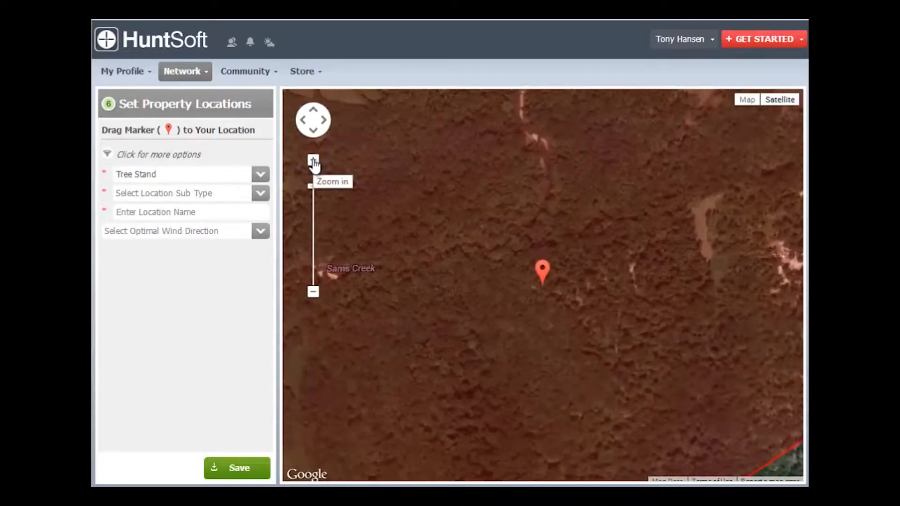
{"action": "mouse_move", "coordinate": [699, 306]}
{"action": "left_mouse_down"}
{"action": "mouse_move", "coordinate": [590, 337]}
{"action": "mouse_move", "coordinate": [496, 405]}
{"action": "mouse_move", "coordinate": [497, 416]}
{"action": "left_mouse_up"}
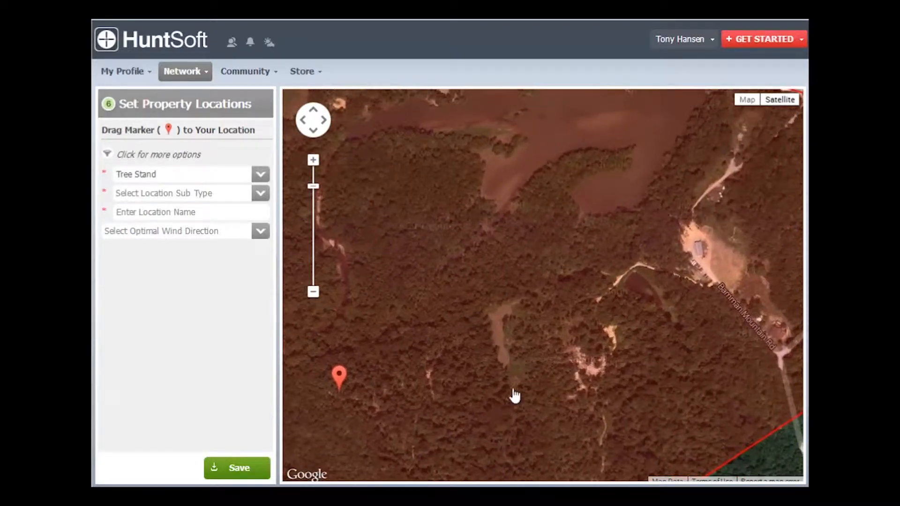
{"action": "left_click", "coordinate": [313, 172]}
{"action": "left_click_drag", "start_coordinate": [325, 235], "coordinate": [595, 106]}
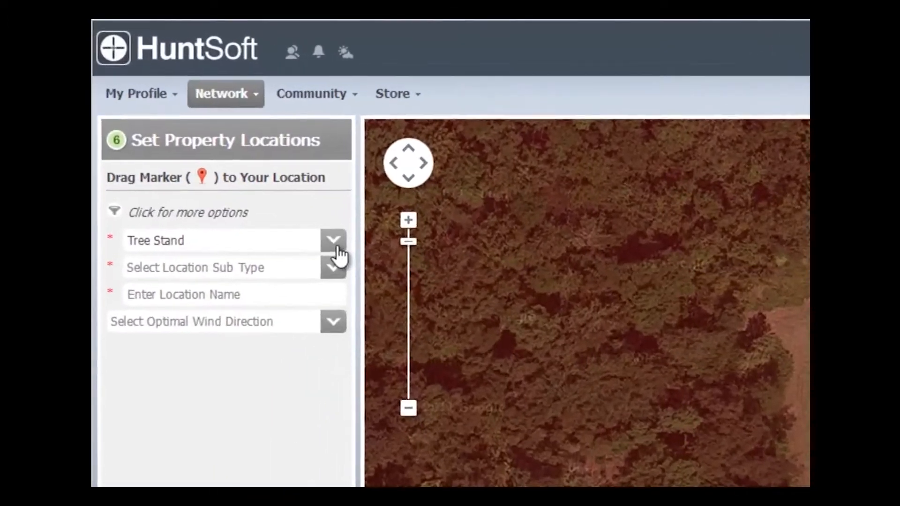
{"action": "left_click", "coordinate": [261, 177]}
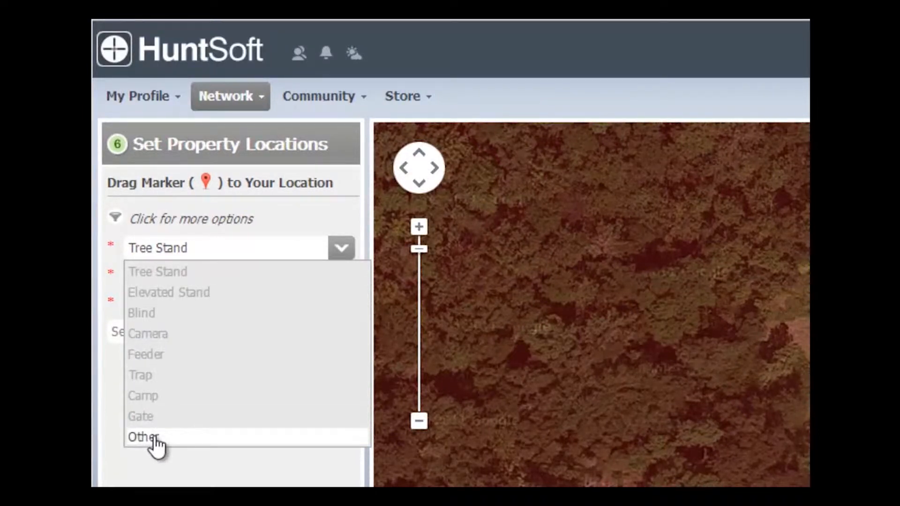
{"action": "left_click", "coordinate": [271, 480]}
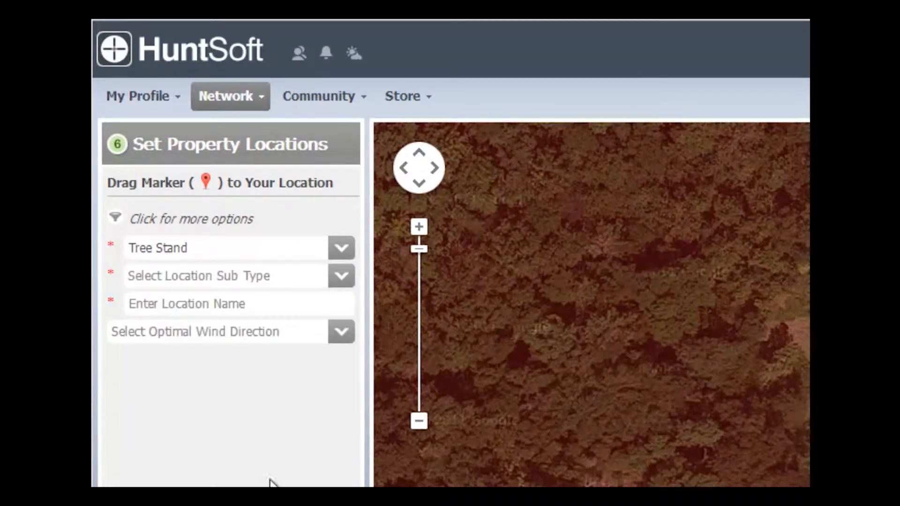
{"action": "left_click", "coordinate": [342, 276]}
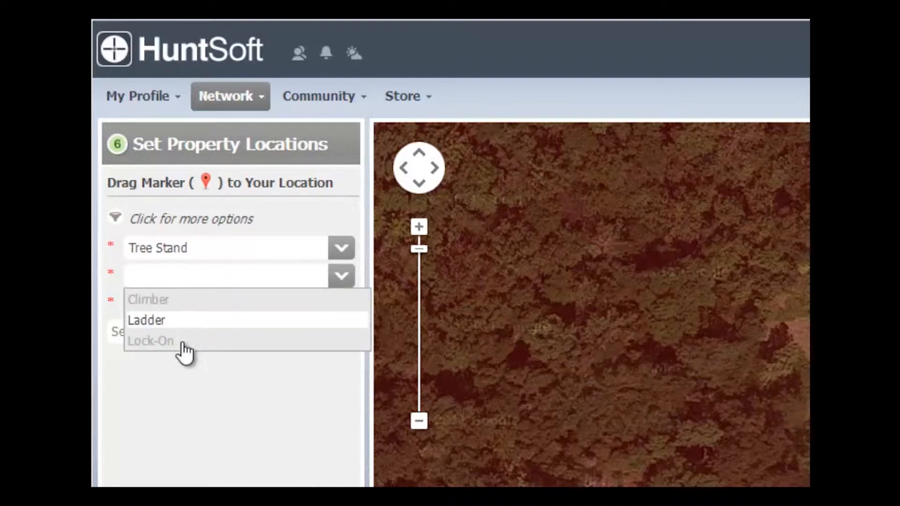
{"action": "left_click", "coordinate": [162, 321]}
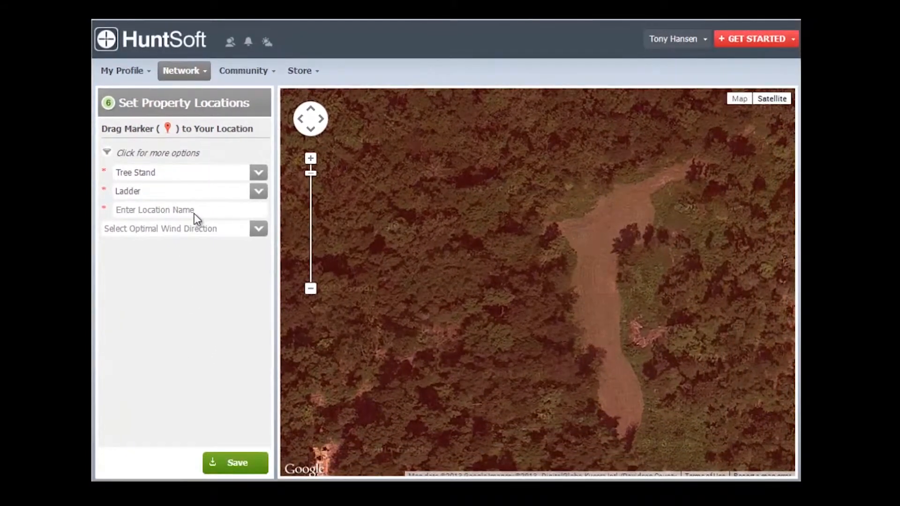
Step: Name the location Bean Plot Ladder and choose Southwest, West and West-southwest as optimal wind directions
{"action": "left_click", "coordinate": [245, 308]}
{"action": "type", "text": "Bean Plot Ladder"}
{"action": "left_click", "coordinate": [258, 229]}
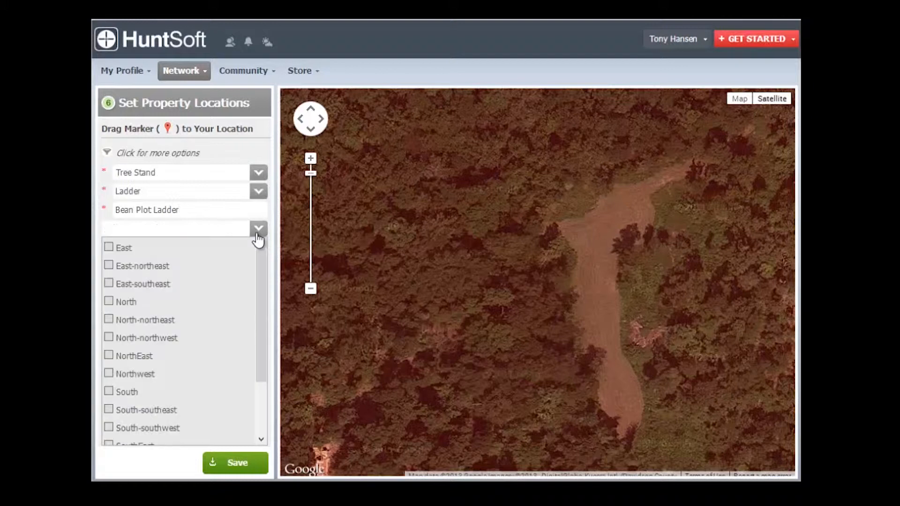
{"action": "scroll", "coordinate": [261, 291], "scroll_direction": "down", "scroll_amount": 1}
{"action": "scroll", "coordinate": [256, 310], "scroll_direction": "down", "scroll_amount": 3}
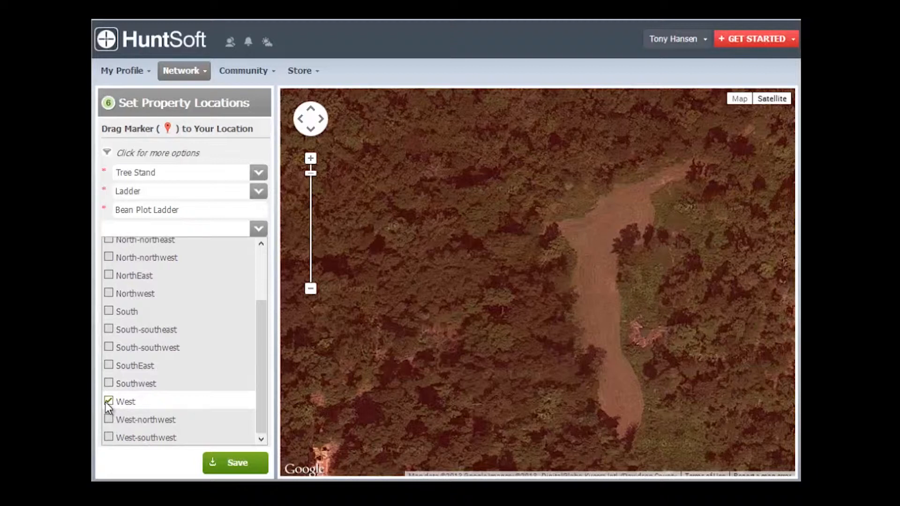
{"action": "left_click", "coordinate": [109, 383]}
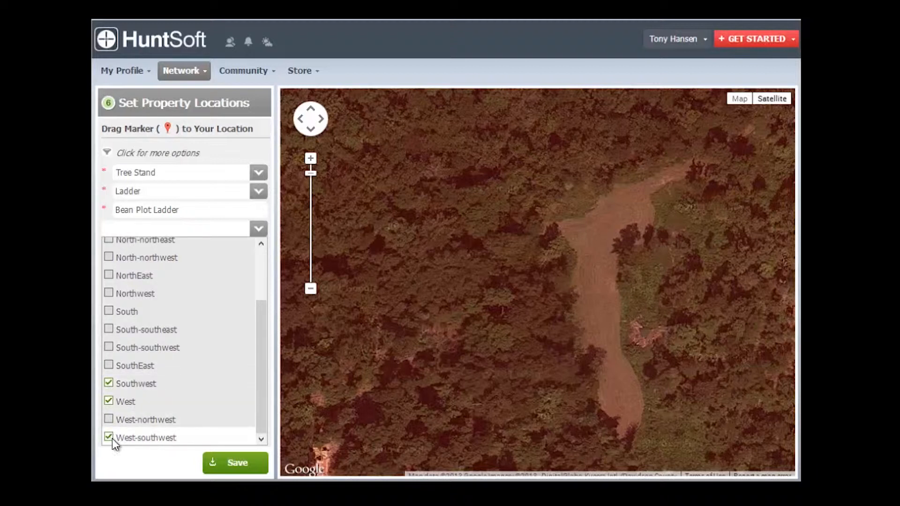
Step: Place the location marker on the trees at the eastern edge of the long, narrow clearing
{"action": "left_click", "coordinate": [311, 289]}
{"action": "left_click", "coordinate": [310, 288]}
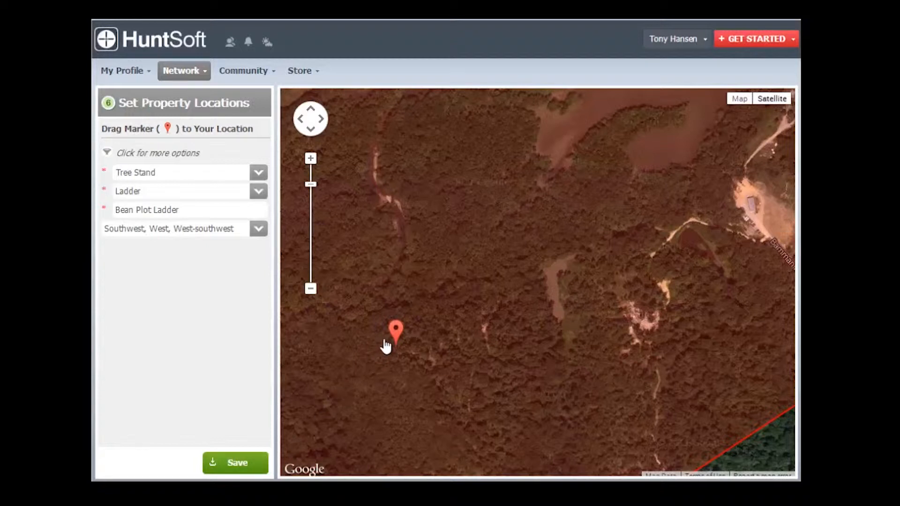
{"action": "left_click_drag", "start_coordinate": [399, 342], "coordinate": [562, 265]}
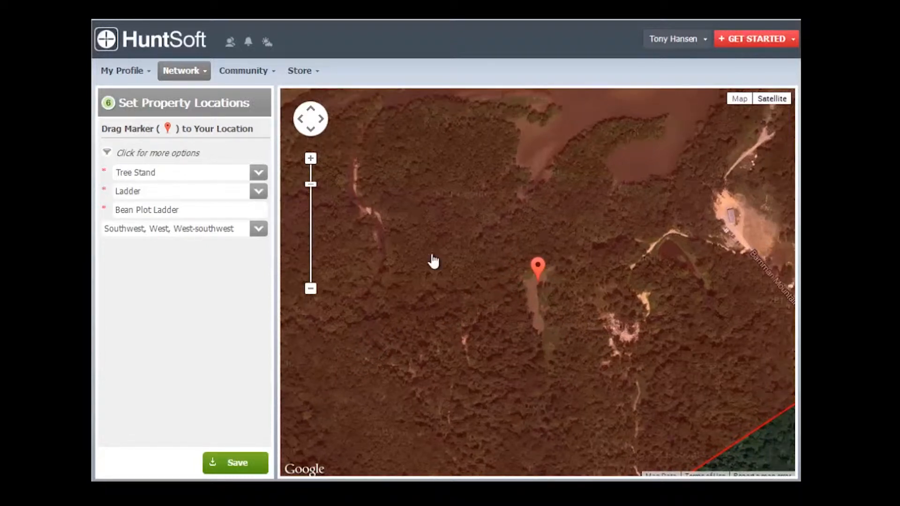
{"action": "left_click", "coordinate": [312, 160]}
{"action": "left_click", "coordinate": [312, 160]}
{"action": "left_click", "coordinate": [312, 160]}
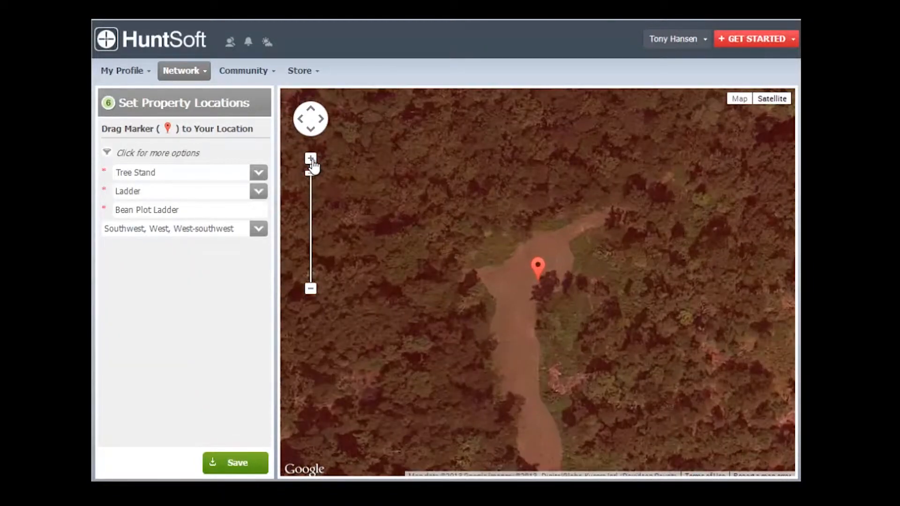
{"action": "left_click", "coordinate": [310, 159]}
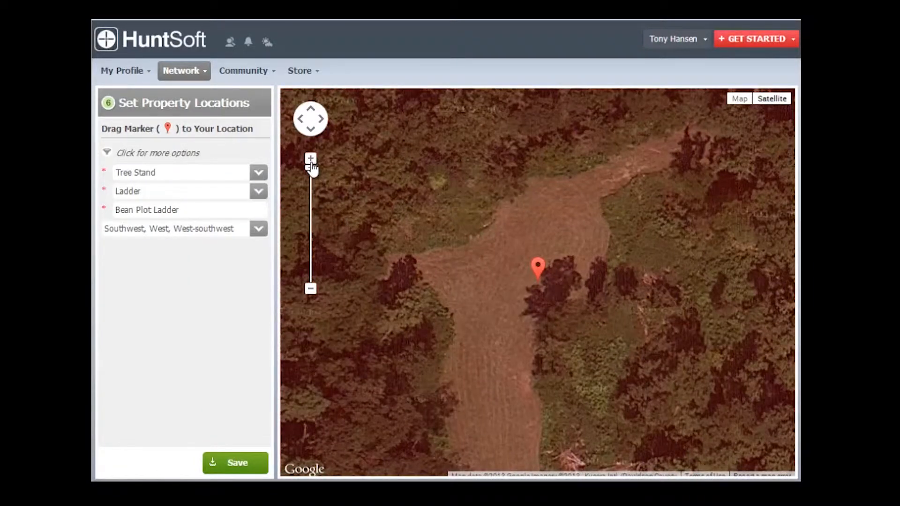
{"action": "mouse_move", "coordinate": [518, 335]}
{"action": "left_mouse_down"}
{"action": "mouse_move", "coordinate": [500, 255]}
{"action": "mouse_move", "coordinate": [500, 91]}
{"action": "mouse_move", "coordinate": [470, 395]}
{"action": "left_mouse_up"}
{"action": "left_click_drag", "start_coordinate": [488, 317], "coordinate": [514, 327]}
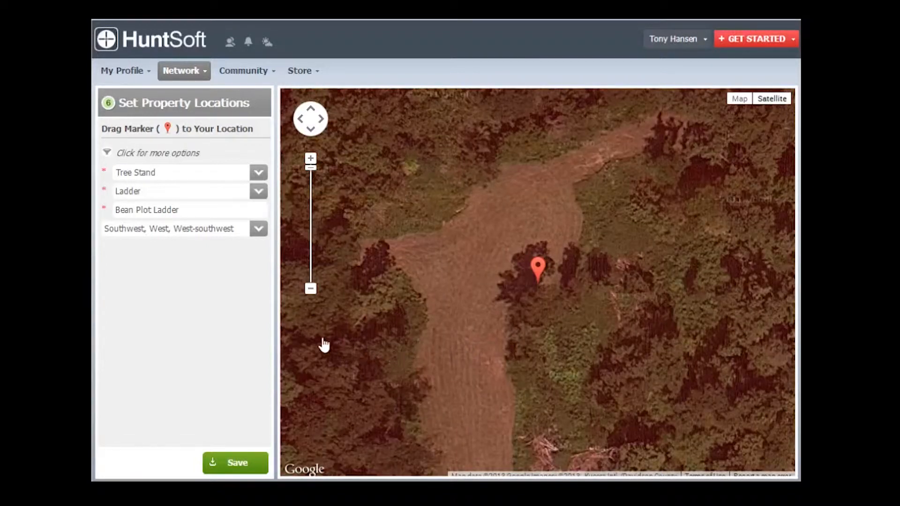
Step: Save the Bean Plot Ladder location and acknowledge the confirmation
{"action": "left_click", "coordinate": [311, 288]}
{"action": "left_click", "coordinate": [311, 289]}
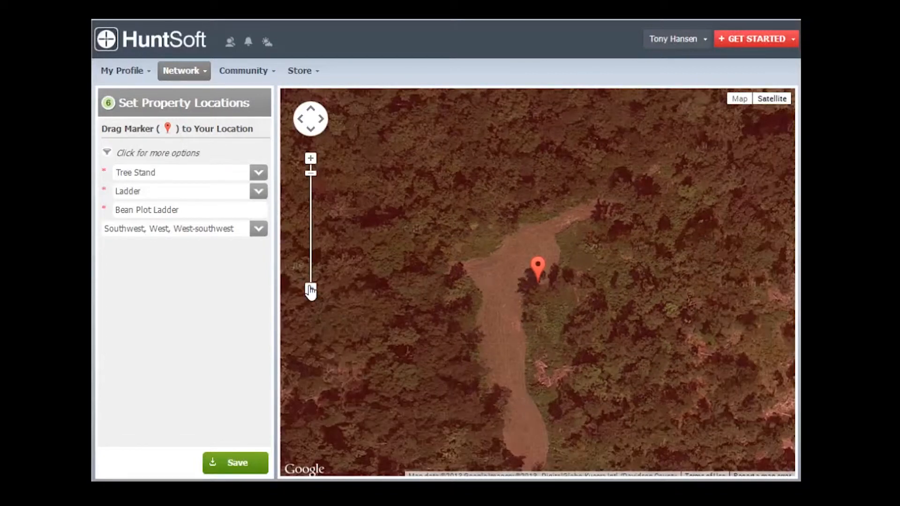
{"action": "left_click", "coordinate": [311, 289]}
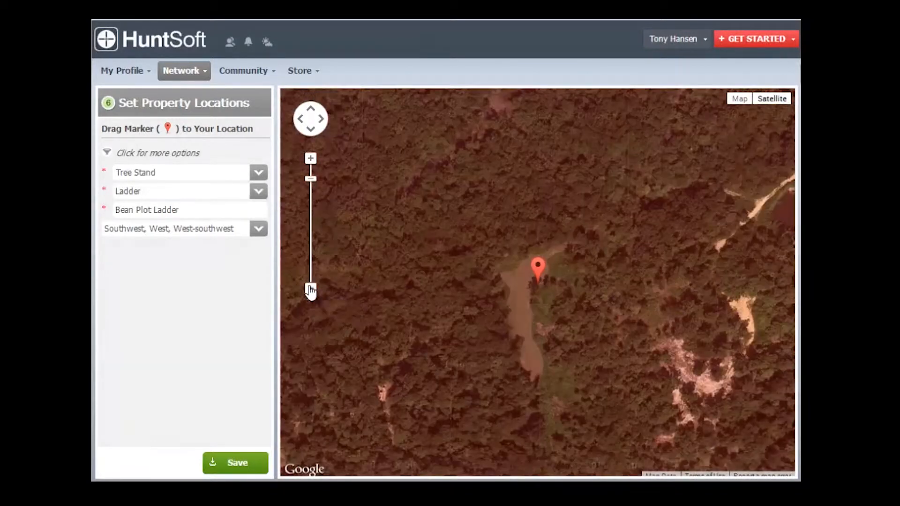
{"action": "left_click", "coordinate": [241, 464]}
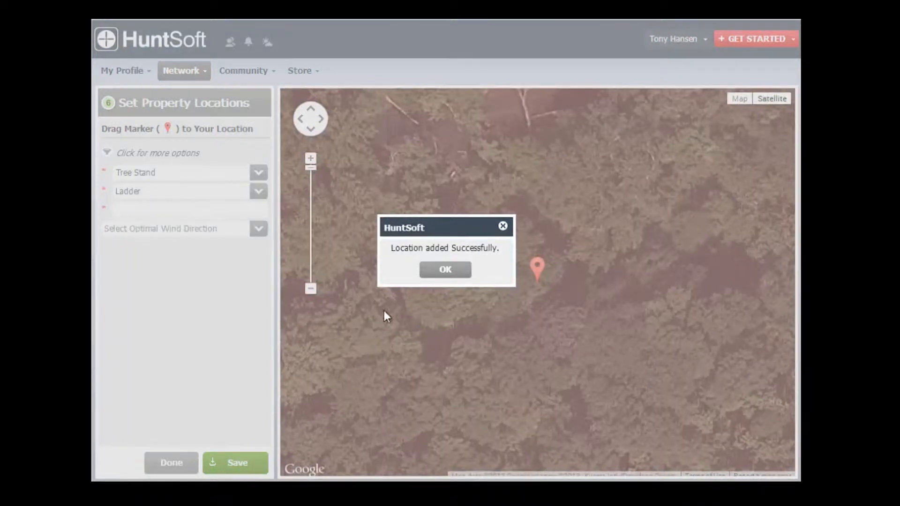
{"action": "left_click", "coordinate": [440, 276]}
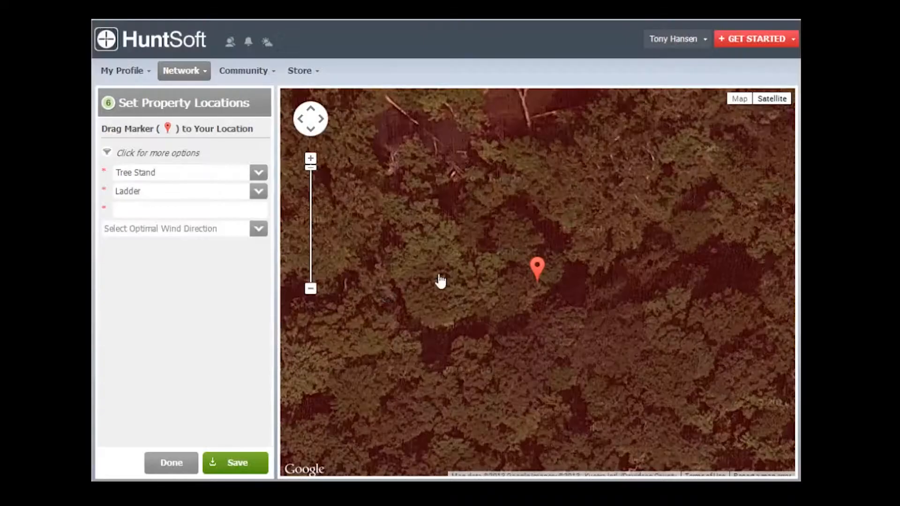
Step: Examine the saved stand's surroundings and the bare patches southeast of it on the satellite map
{"action": "left_click", "coordinate": [310, 289]}
{"action": "left_click", "coordinate": [310, 289]}
{"action": "left_click", "coordinate": [310, 289]}
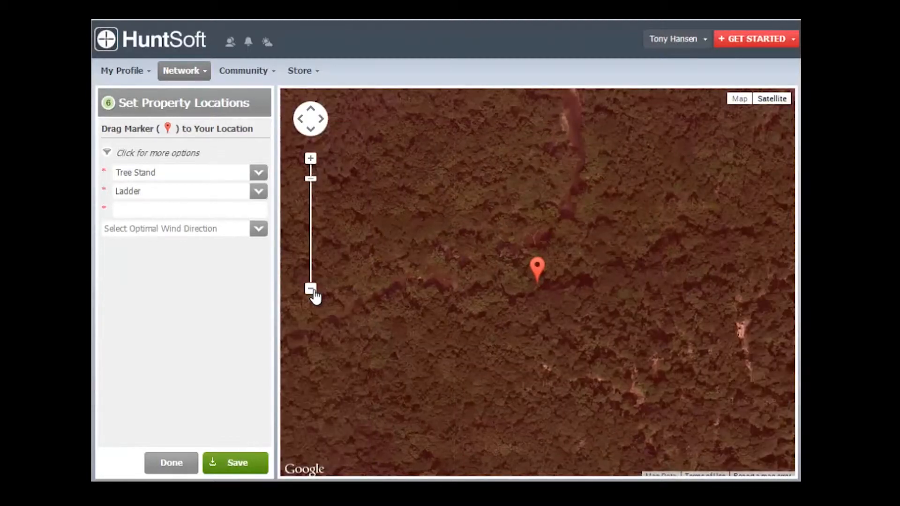
{"action": "left_click", "coordinate": [310, 289]}
{"action": "left_click", "coordinate": [311, 289]}
{"action": "left_click_drag", "start_coordinate": [586, 323], "coordinate": [378, 357]}
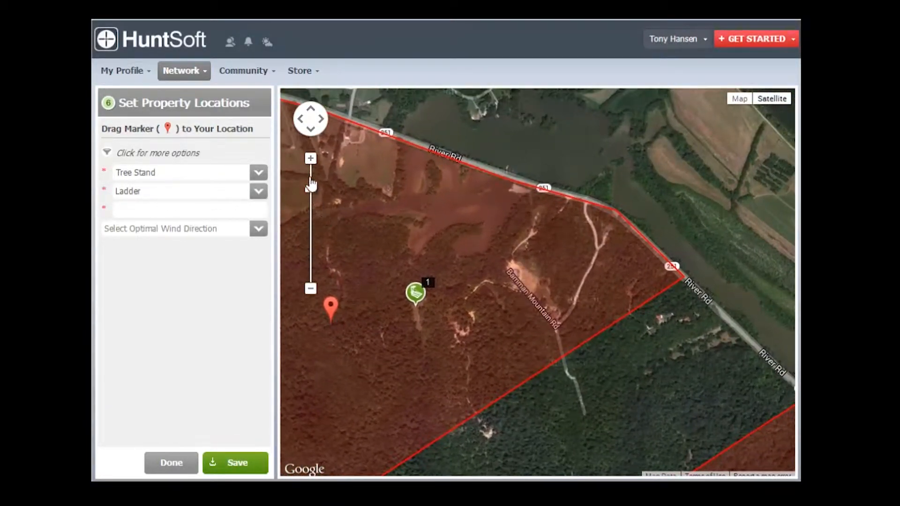
{"action": "left_click_drag", "start_coordinate": [311, 187], "coordinate": [311, 173]}
{"action": "left_click_drag", "start_coordinate": [406, 385], "coordinate": [625, 204]}
{"action": "left_click_drag", "start_coordinate": [457, 315], "coordinate": [701, 209]}
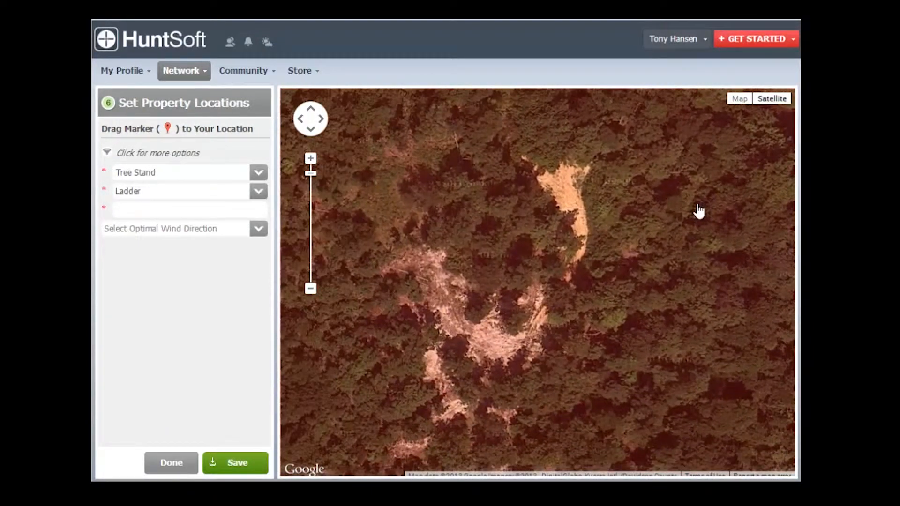
Step: Examine the saved tree stand's position beside the clearing up close
{"action": "left_click", "coordinate": [310, 289]}
{"action": "left_click", "coordinate": [310, 290]}
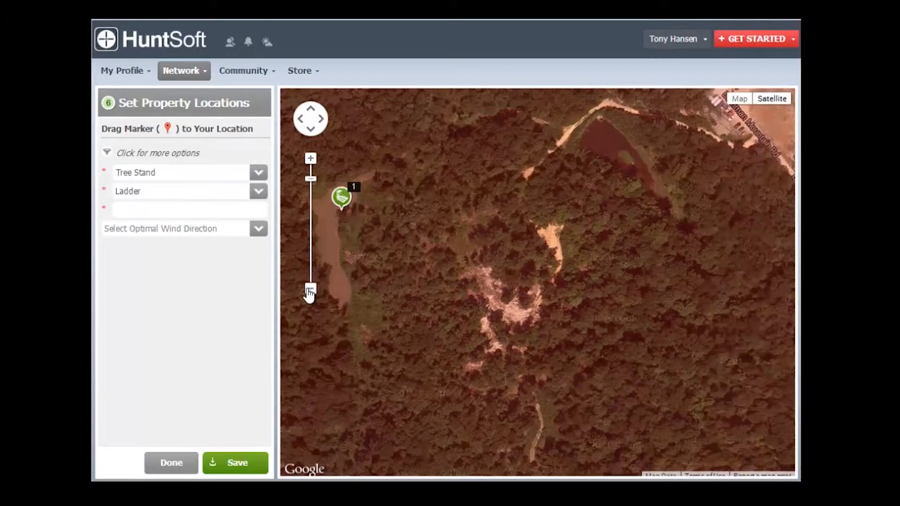
{"action": "left_click", "coordinate": [310, 289]}
{"action": "mouse_move", "coordinate": [404, 312]}
{"action": "left_mouse_down"}
{"action": "mouse_move", "coordinate": [442, 324]}
{"action": "mouse_move", "coordinate": [442, 373]}
{"action": "mouse_move", "coordinate": [430, 388]}
{"action": "left_mouse_up"}
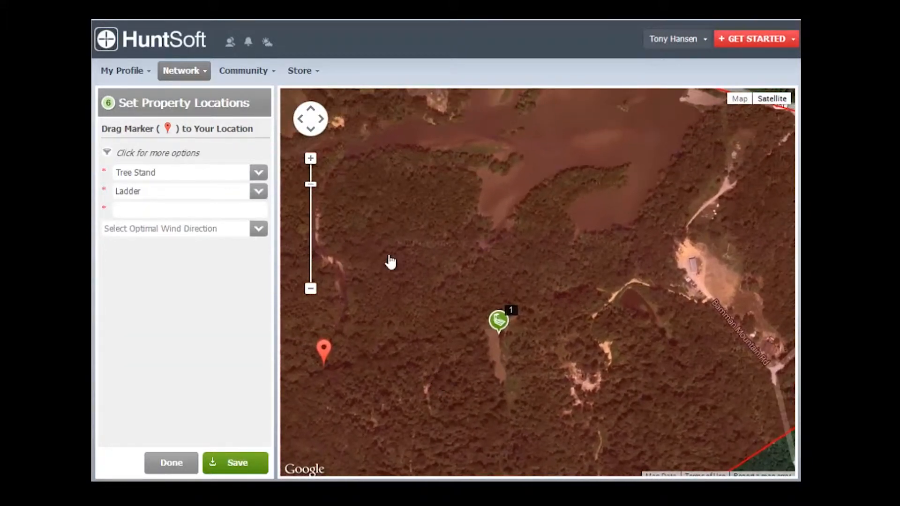
{"action": "left_click", "coordinate": [311, 158]}
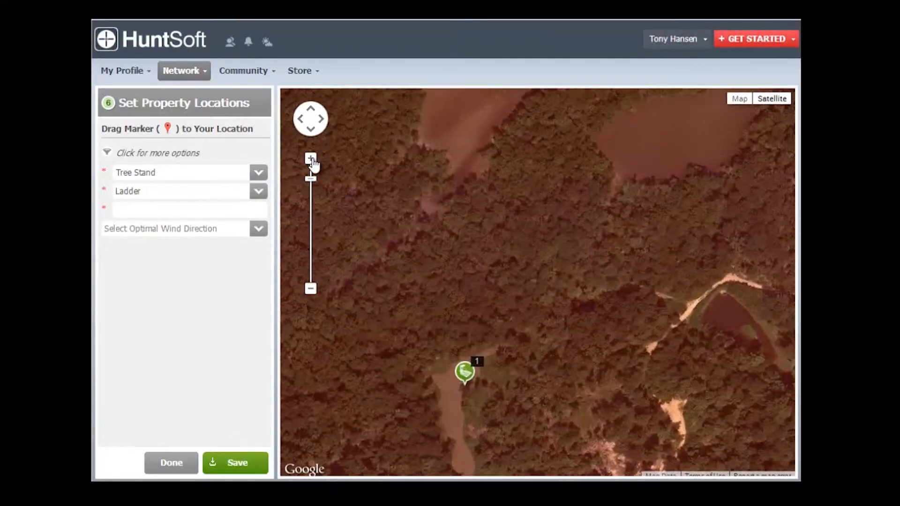
{"action": "left_click", "coordinate": [311, 159]}
{"action": "mouse_move", "coordinate": [440, 279]}
{"action": "left_mouse_down"}
{"action": "mouse_move", "coordinate": [498, 171]}
{"action": "mouse_move", "coordinate": [489, 182]}
{"action": "left_mouse_up"}
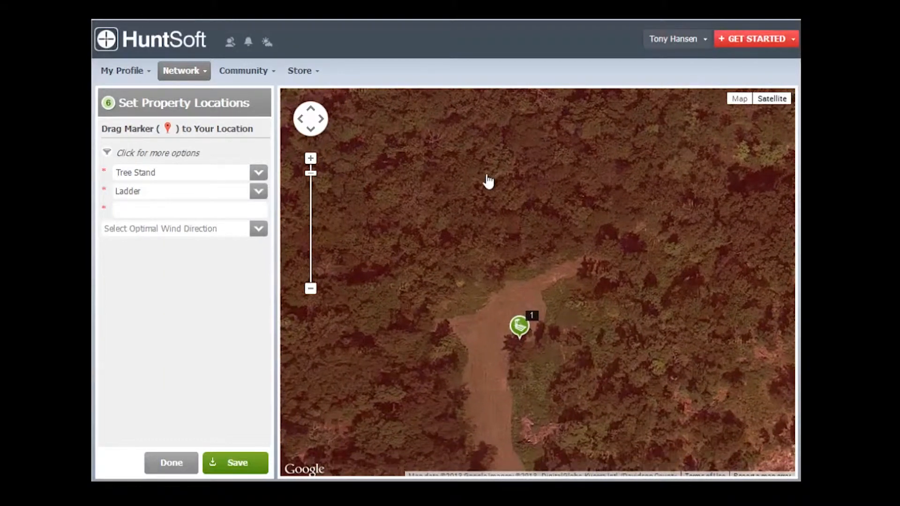
{"action": "left_click", "coordinate": [311, 160]}
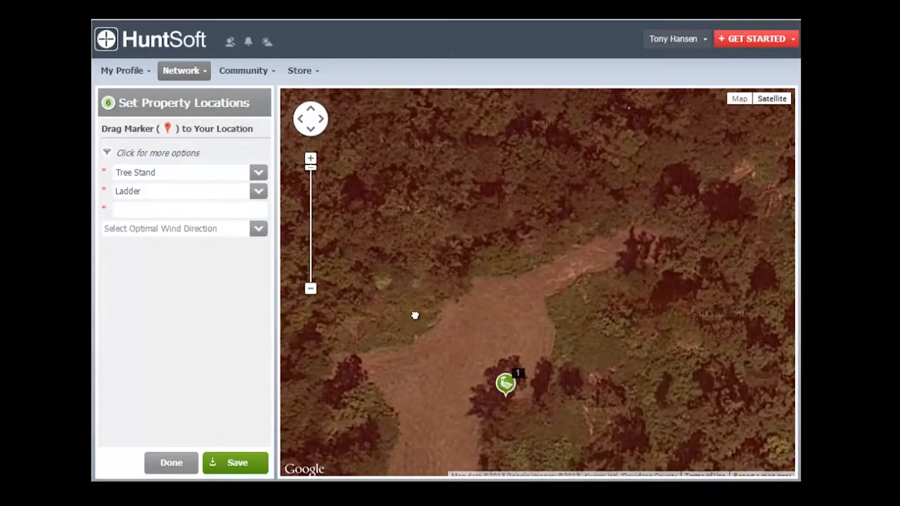
{"action": "left_click_drag", "start_coordinate": [414, 315], "coordinate": [456, 215]}
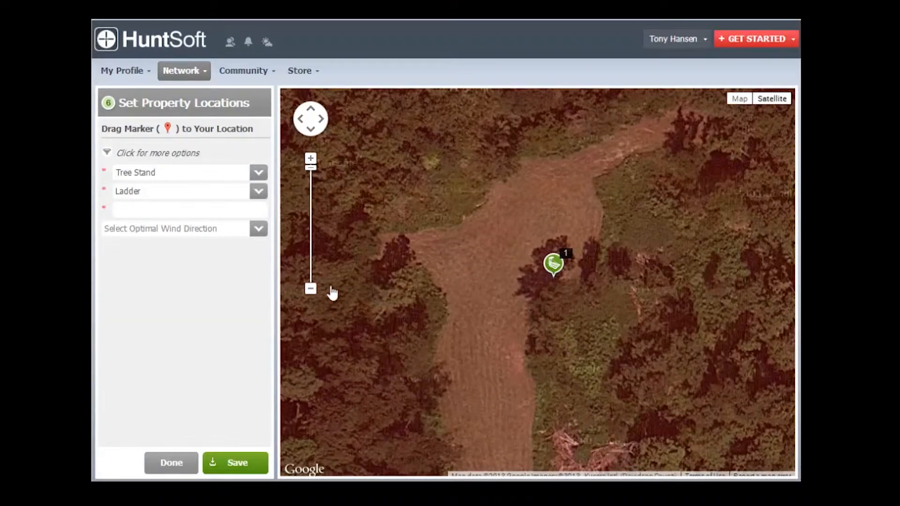
Step: Move the location marker to the fields near Sams Creek in the southern corner of the property
{"action": "left_click", "coordinate": [310, 289]}
{"action": "left_click", "coordinate": [310, 290]}
{"action": "left_click", "coordinate": [311, 289]}
{"action": "left_click", "coordinate": [311, 289]}
{"action": "left_click", "coordinate": [310, 290]}
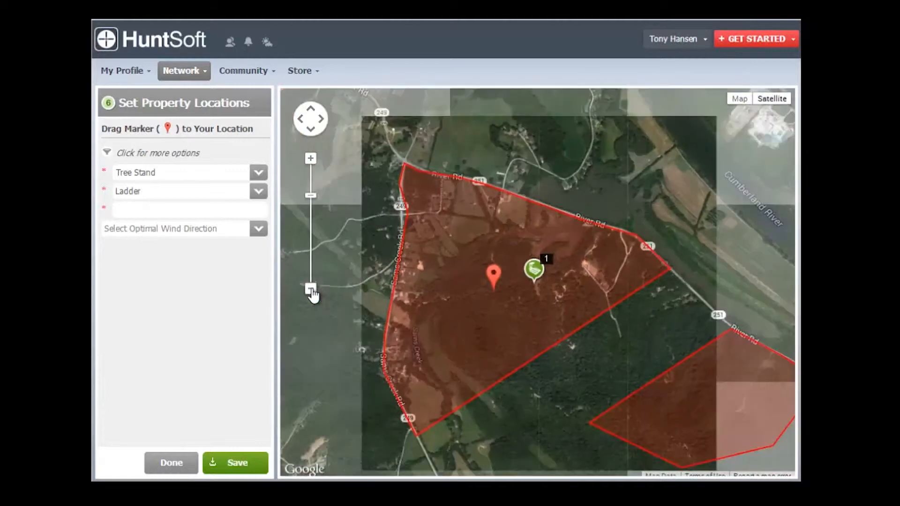
{"action": "left_click_drag", "start_coordinate": [483, 365], "coordinate": [480, 301]}
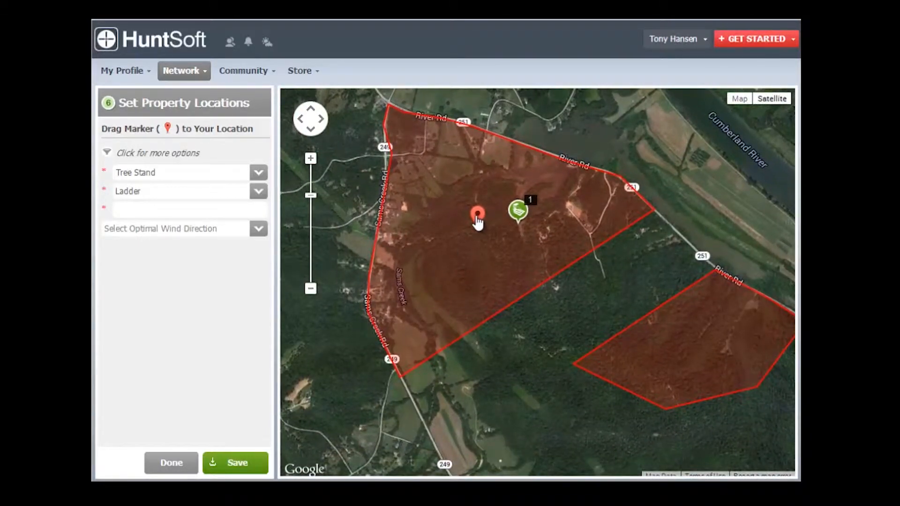
{"action": "mouse_move", "coordinate": [473, 228]}
{"action": "left_mouse_down"}
{"action": "mouse_move", "coordinate": [430, 293]}
{"action": "mouse_move", "coordinate": [437, 307]}
{"action": "left_mouse_up"}
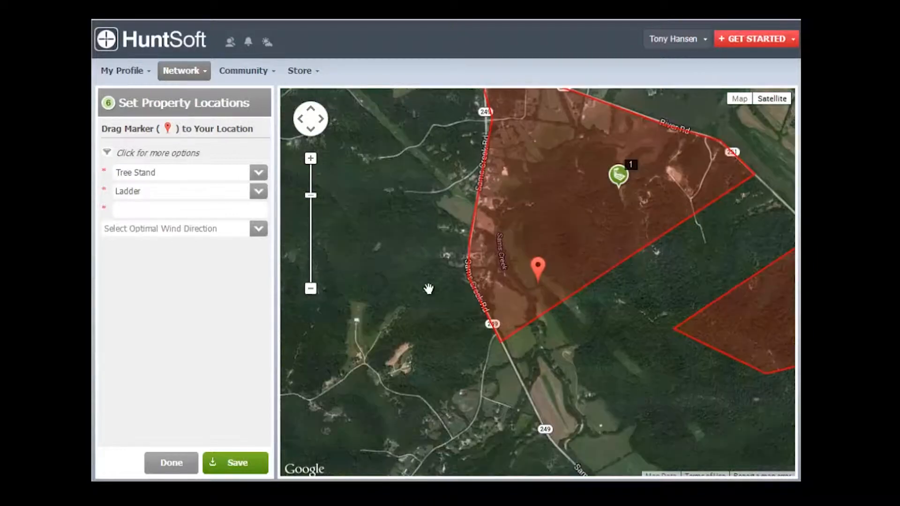
Step: Place the location marker precisely on the northern tip of the tree strip beside the power line clearing
{"action": "left_click", "coordinate": [312, 161]}
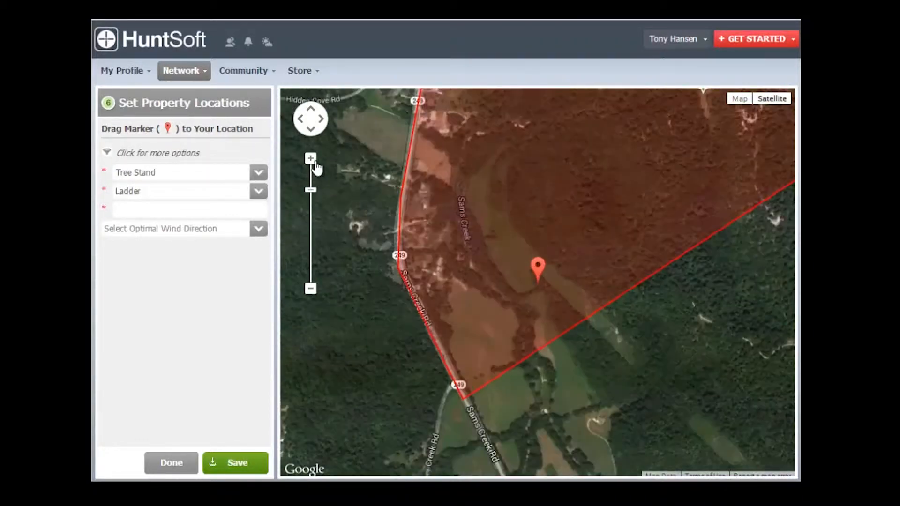
{"action": "left_click", "coordinate": [311, 159]}
{"action": "left_click", "coordinate": [311, 159]}
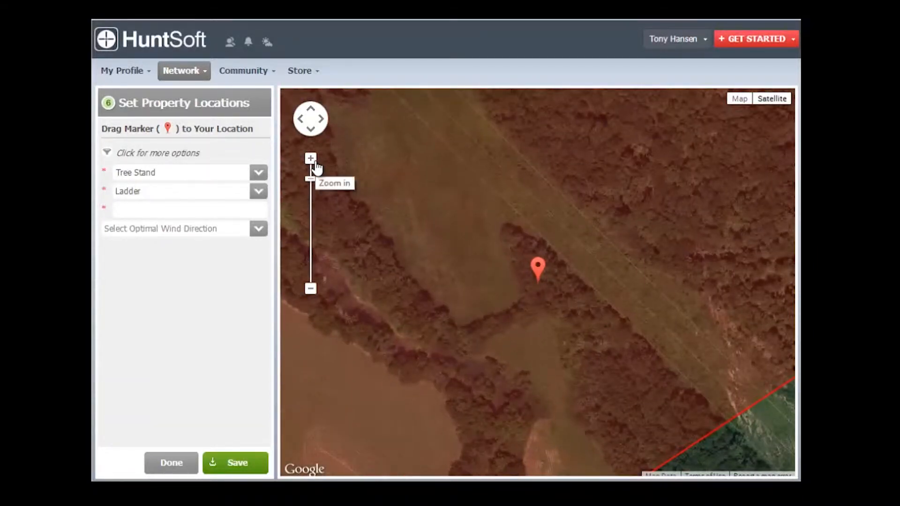
{"action": "left_click", "coordinate": [311, 159]}
{"action": "left_click_drag", "start_coordinate": [512, 294], "coordinate": [504, 394]}
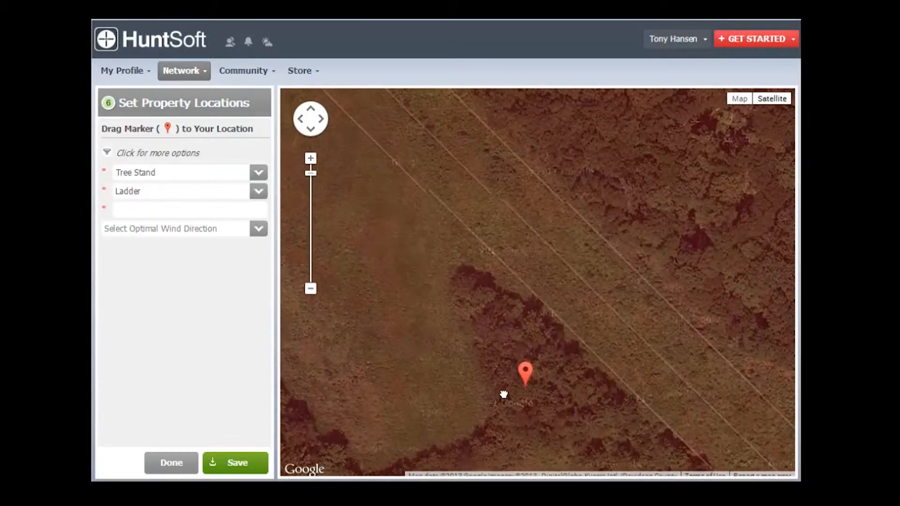
{"action": "left_click_drag", "start_coordinate": [524, 364], "coordinate": [467, 259]}
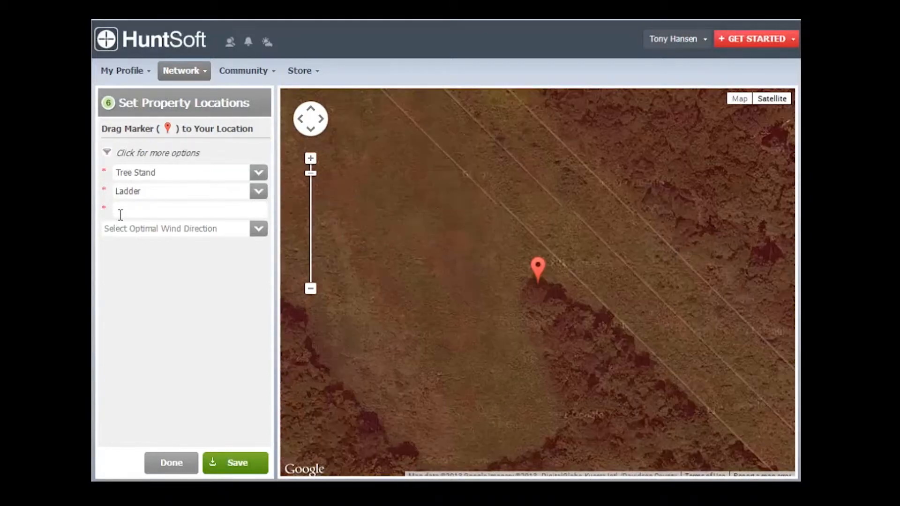
Step: Save the marked spot as a Camera location named Power Line camera and acknowledge the confirmation
{"action": "left_click", "coordinate": [258, 173]}
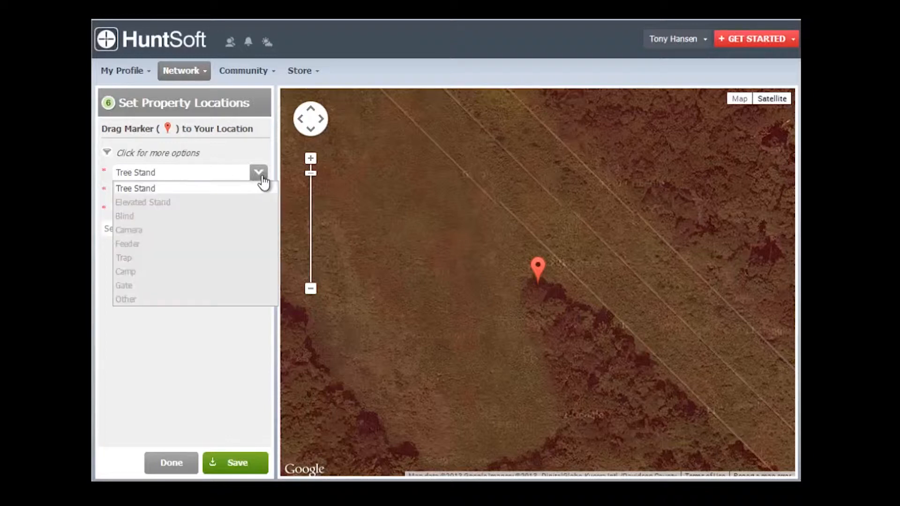
{"action": "left_click", "coordinate": [143, 230]}
{"action": "left_click", "coordinate": [212, 192]}
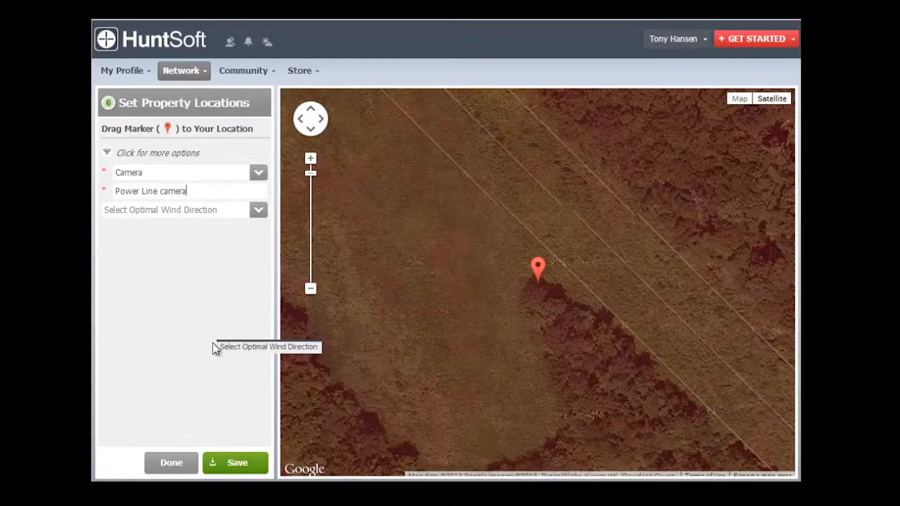
{"action": "left_click", "coordinate": [234, 468]}
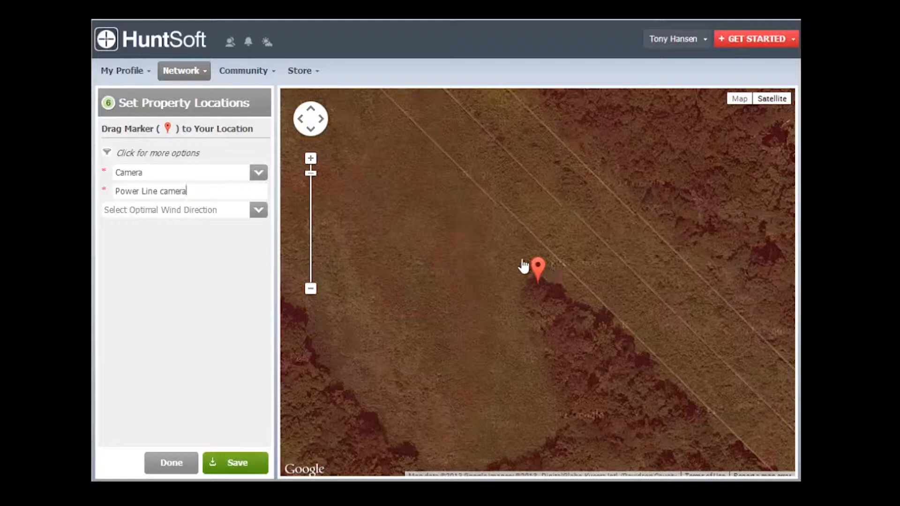
{"action": "left_click", "coordinate": [254, 453]}
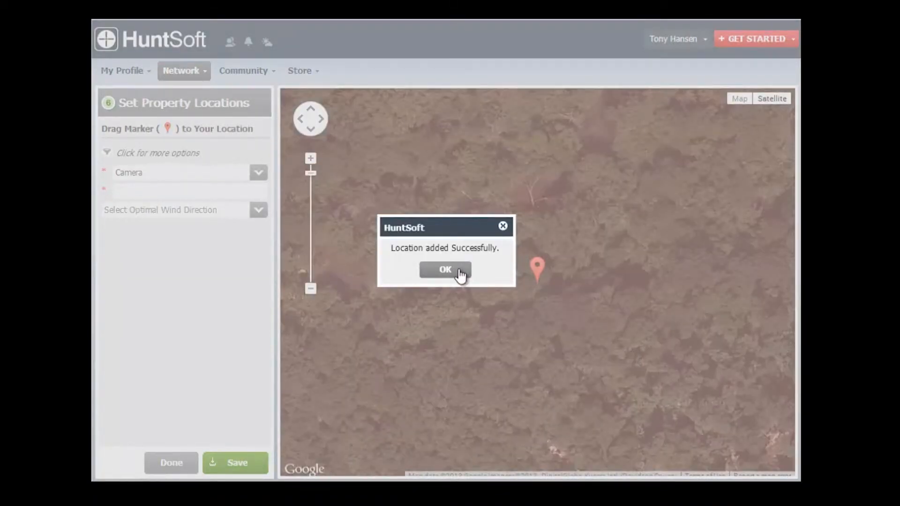
{"action": "left_click", "coordinate": [443, 272]}
Step: Place a new location marker on the tree row between the two fields in the northwestern part of the property
{"action": "left_click", "coordinate": [310, 288]}
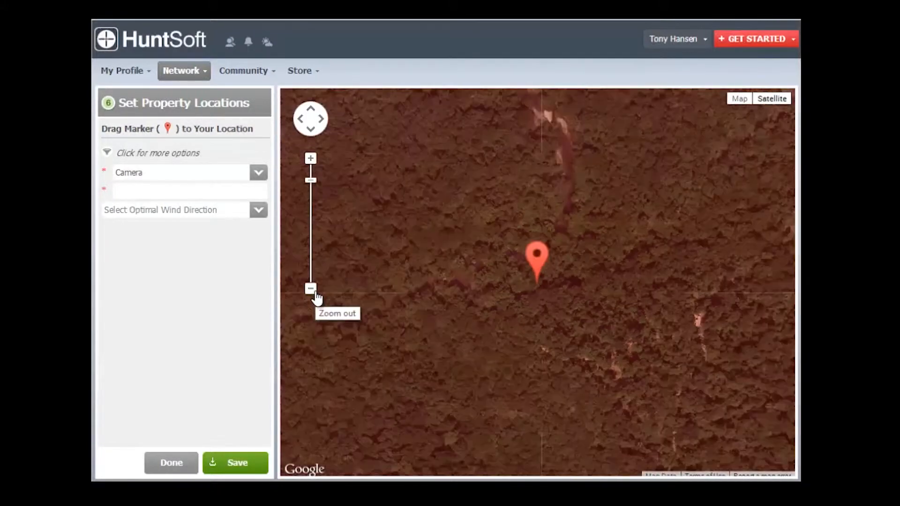
{"action": "left_click", "coordinate": [310, 289]}
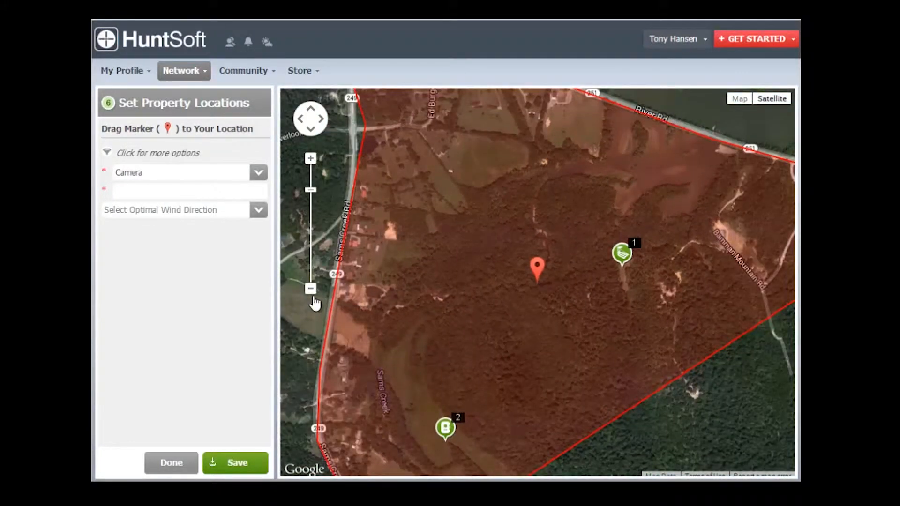
{"action": "left_click", "coordinate": [310, 288]}
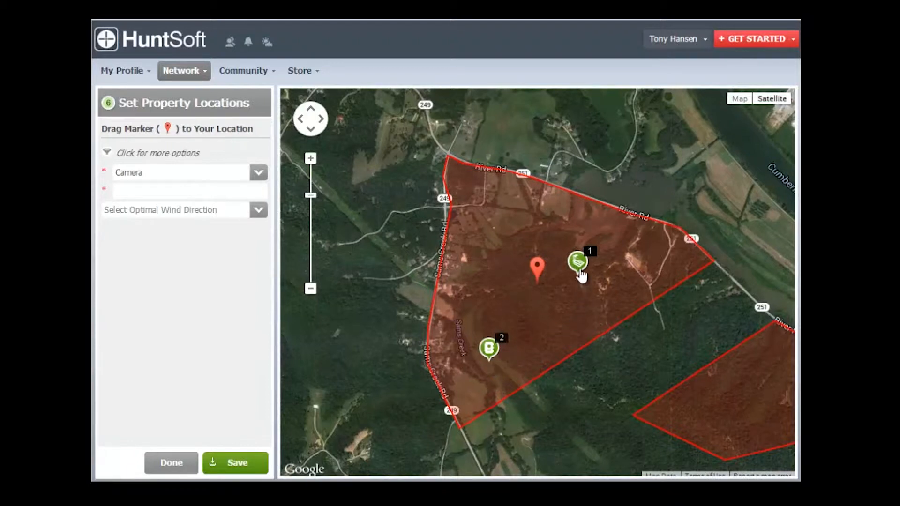
{"action": "left_click_drag", "start_coordinate": [546, 316], "coordinate": [468, 342]}
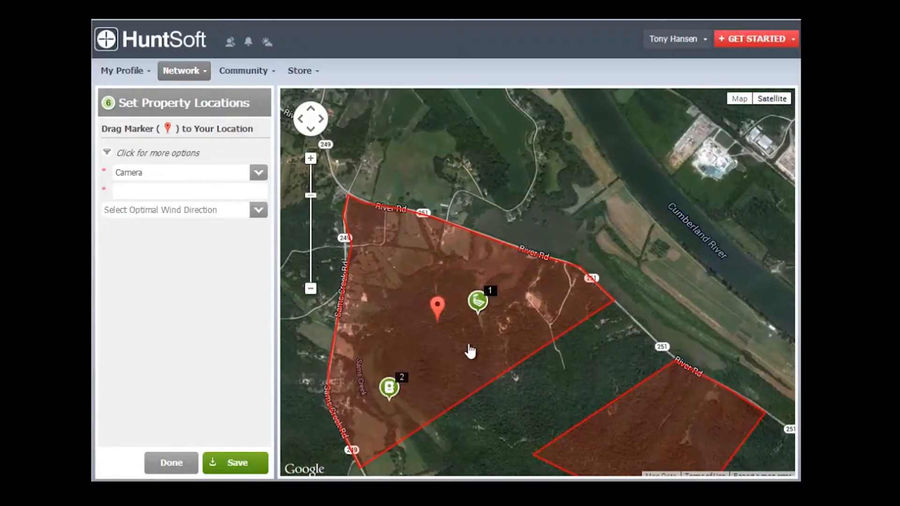
{"action": "left_click_drag", "start_coordinate": [437, 306], "coordinate": [394, 266]}
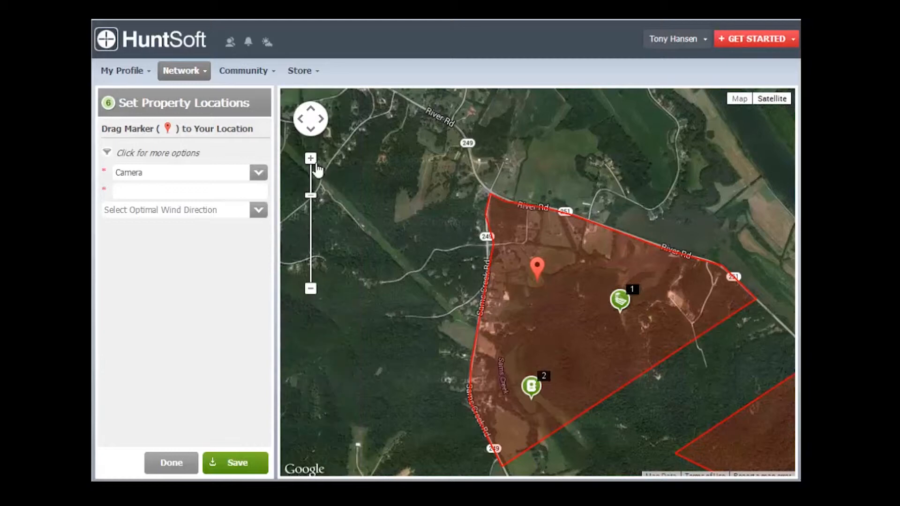
{"action": "left_click", "coordinate": [311, 161]}
{"action": "left_click", "coordinate": [312, 162]}
{"action": "left_click", "coordinate": [311, 162]}
{"action": "left_click", "coordinate": [311, 161]}
{"action": "left_click", "coordinate": [311, 163]}
{"action": "mouse_move", "coordinate": [520, 269]}
{"action": "left_mouse_down"}
{"action": "mouse_move", "coordinate": [474, 310]}
{"action": "mouse_move", "coordinate": [446, 244]}
{"action": "left_mouse_up"}
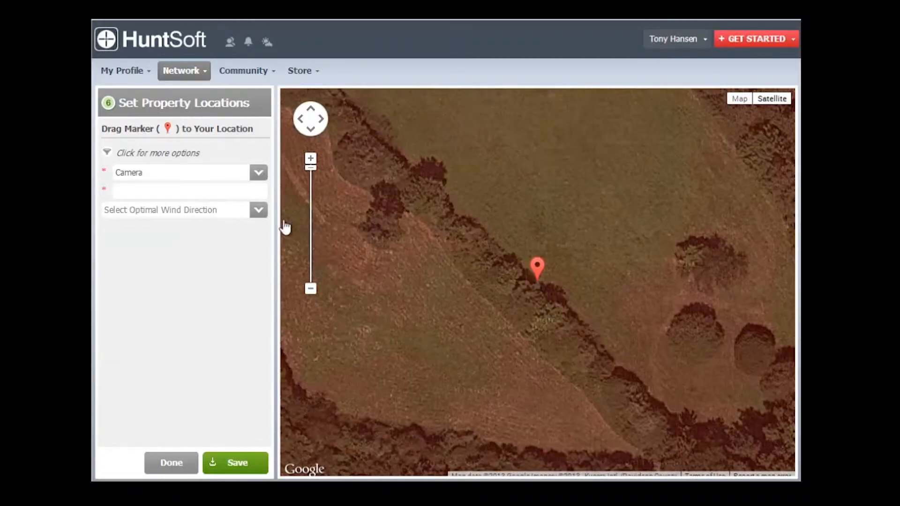
Step: Define the location as a Pop-Up Blind named Pinch Pop Up
{"action": "left_click", "coordinate": [260, 174]}
{"action": "left_click", "coordinate": [154, 217]}
{"action": "left_click", "coordinate": [260, 193]}
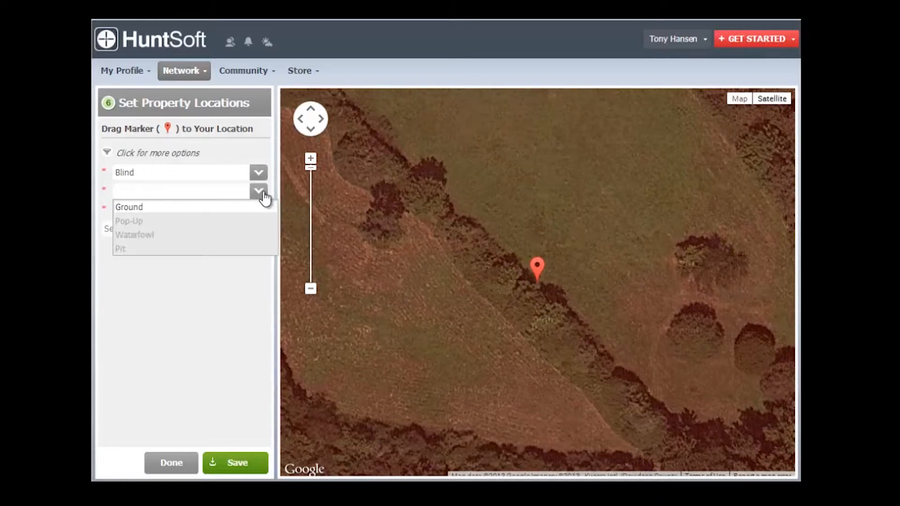
{"action": "left_click", "coordinate": [168, 222]}
{"action": "left_click", "coordinate": [187, 212]}
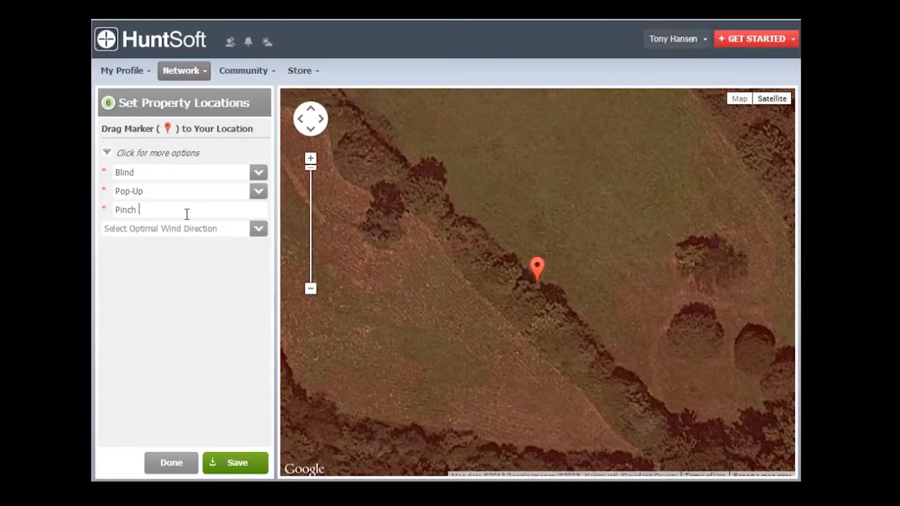
Step: Set the blind's optimal winds to North and North-northeast, save the location and acknowledge the confirmation
{"action": "left_click", "coordinate": [255, 232]}
{"action": "left_click", "coordinate": [112, 302]}
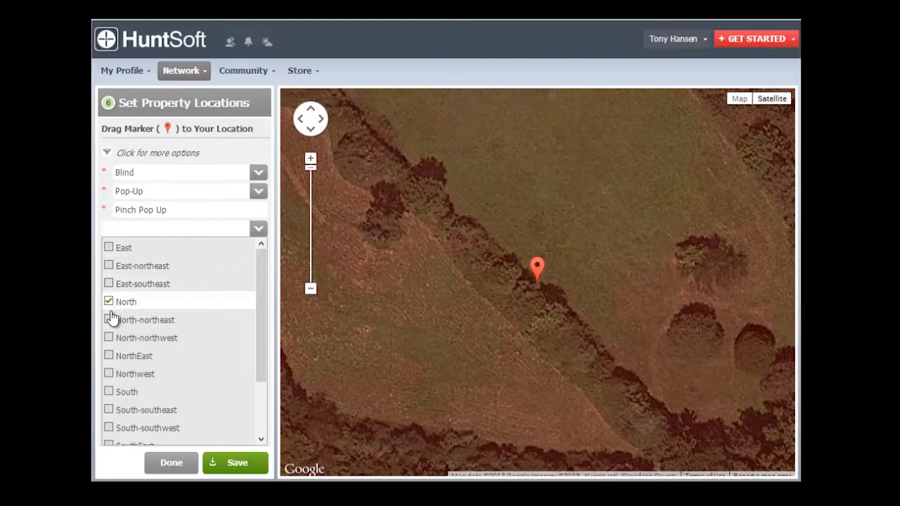
{"action": "left_click", "coordinate": [109, 320]}
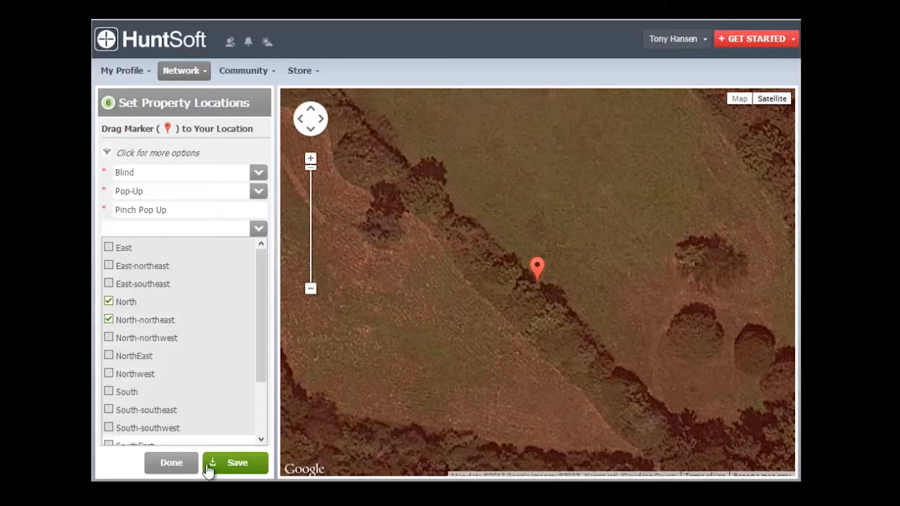
{"action": "left_click", "coordinate": [240, 464]}
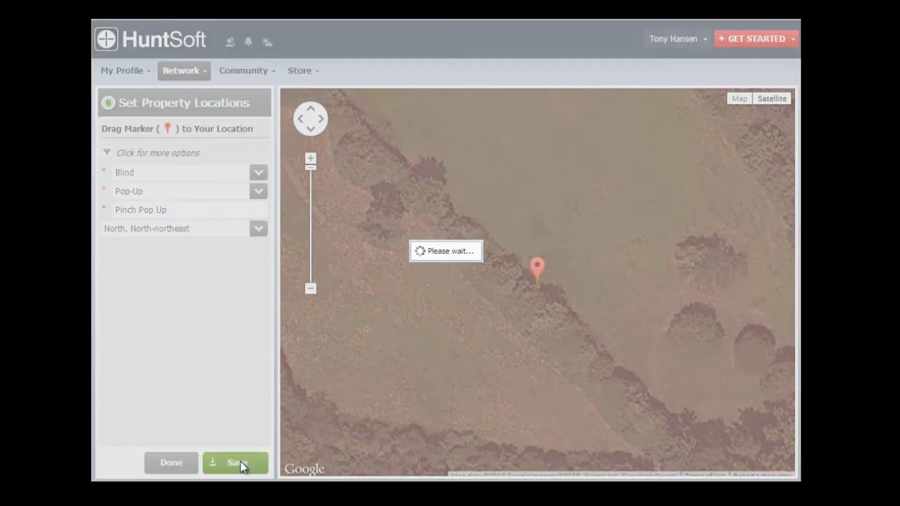
{"action": "left_click", "coordinate": [441, 269]}
Step: Examine the saved Pinch Pop Up blind's position on the tree row up close
{"action": "left_click", "coordinate": [310, 289]}
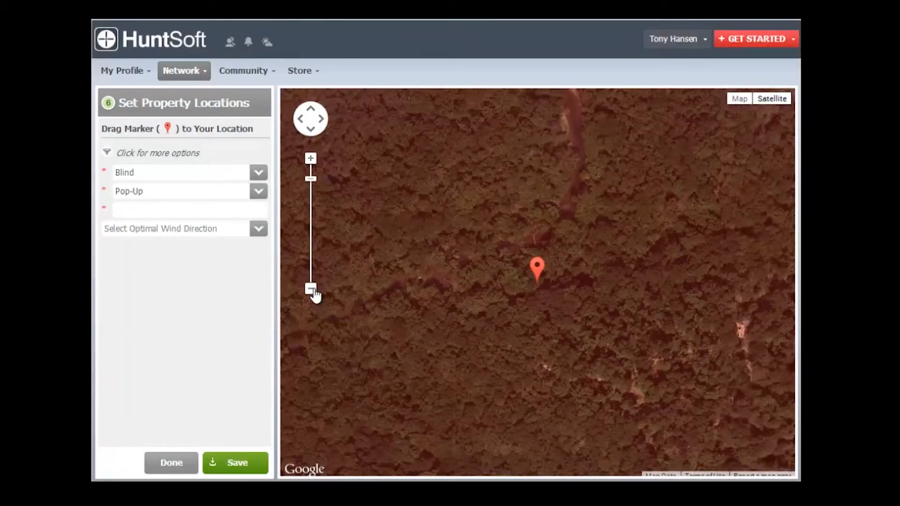
{"action": "left_click", "coordinate": [311, 289]}
{"action": "left_click", "coordinate": [311, 159]}
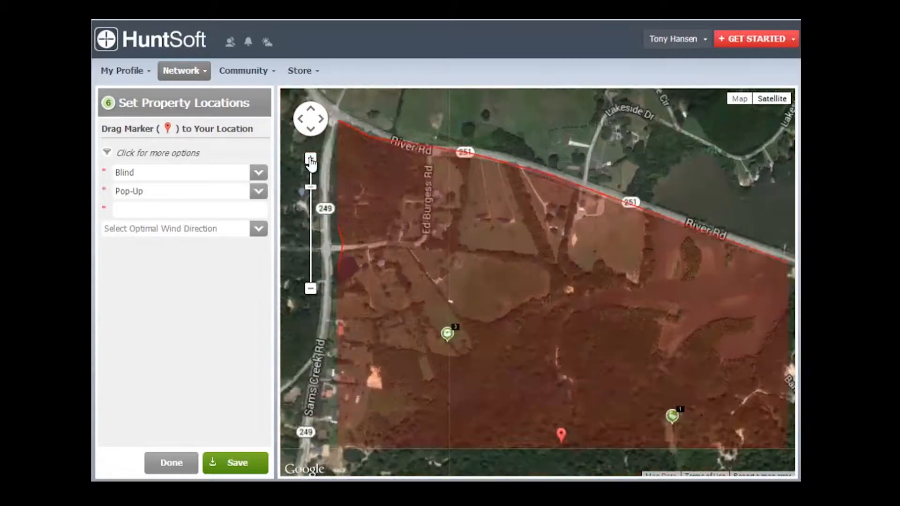
{"action": "left_click", "coordinate": [311, 158]}
{"action": "left_click_drag", "start_coordinate": [393, 338], "coordinate": [676, 126]}
{"action": "left_click_drag", "start_coordinate": [315, 179], "coordinate": [313, 168]}
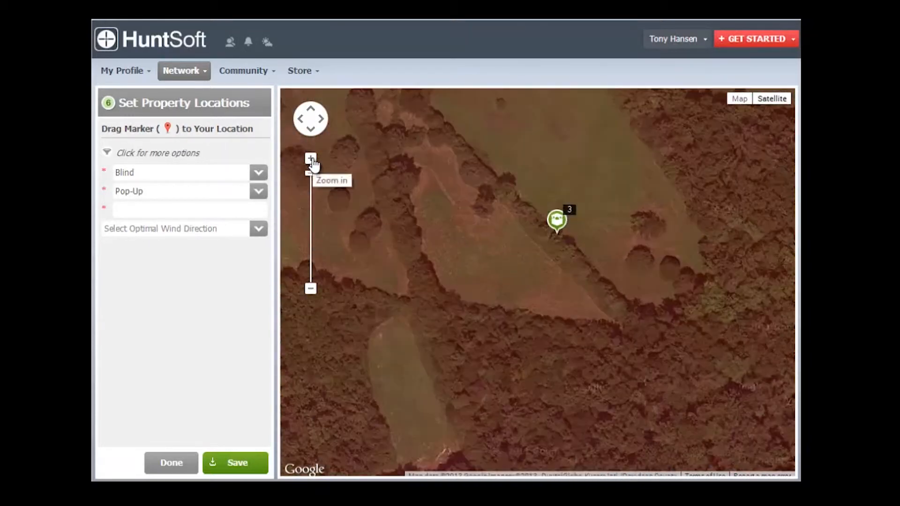
{"action": "left_click_drag", "start_coordinate": [518, 215], "coordinate": [444, 331]}
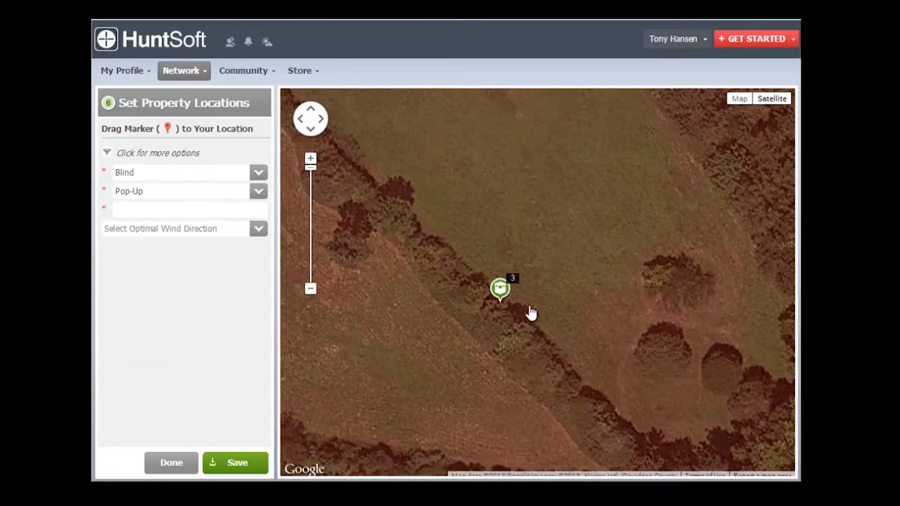
Step: Finish setting the property locations and decline uploading a property profile picture
{"action": "left_click", "coordinate": [311, 289]}
{"action": "left_click", "coordinate": [311, 289]}
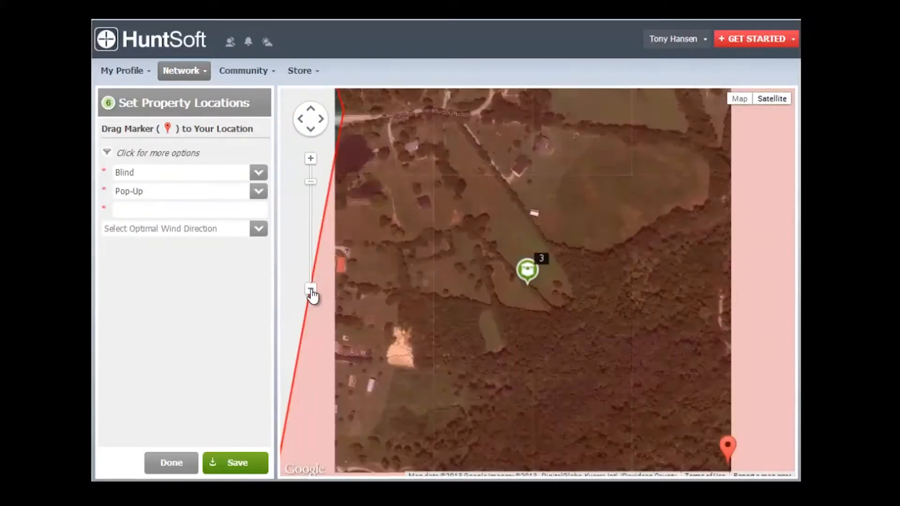
{"action": "left_click", "coordinate": [311, 288]}
{"action": "left_click_drag", "start_coordinate": [500, 302], "coordinate": [431, 236]}
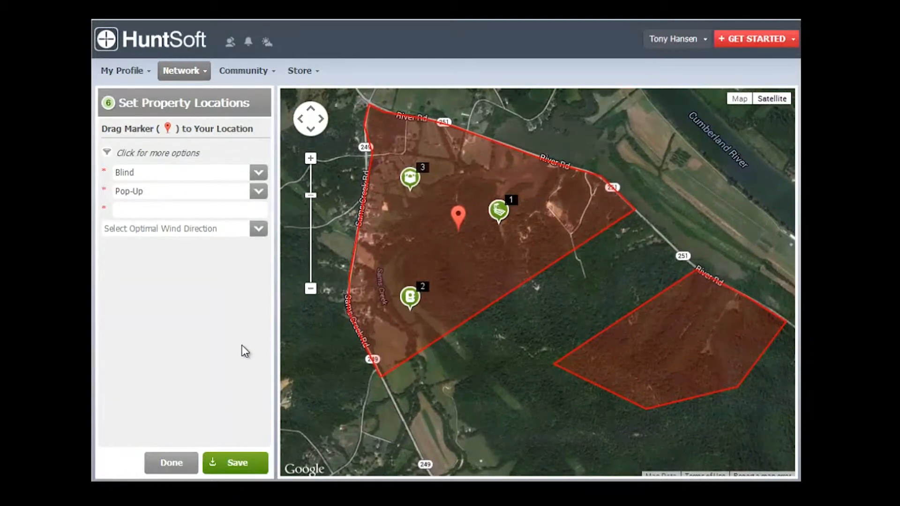
{"action": "left_click", "coordinate": [179, 461]}
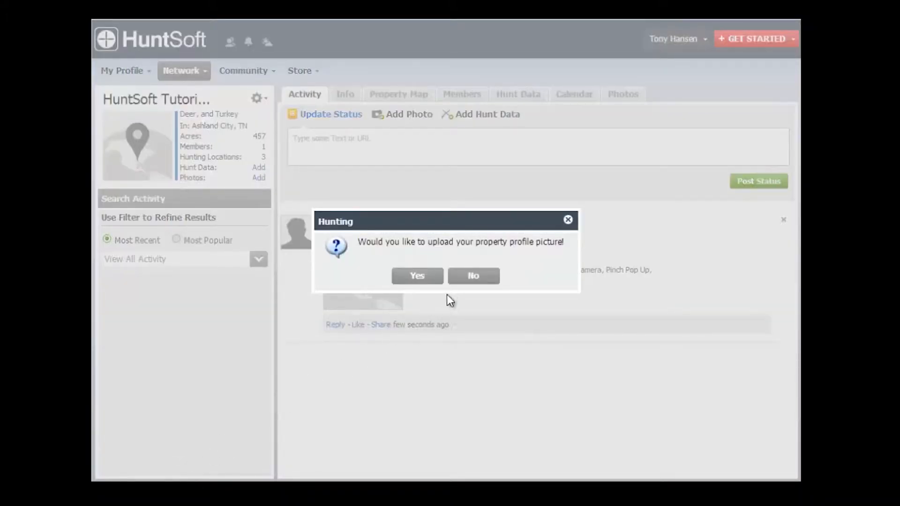
{"action": "left_click", "coordinate": [488, 279]}
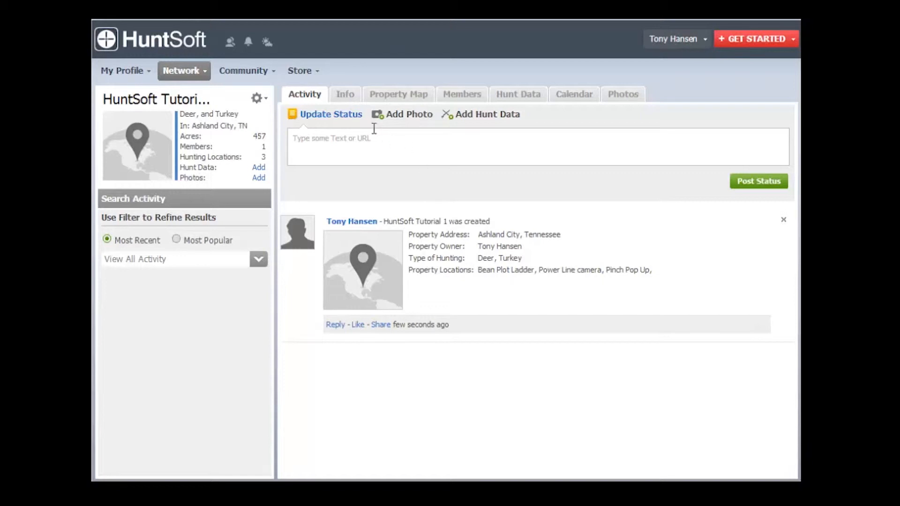
Step: Review the property's basic information, address and acreage
{"action": "left_click", "coordinate": [345, 96]}
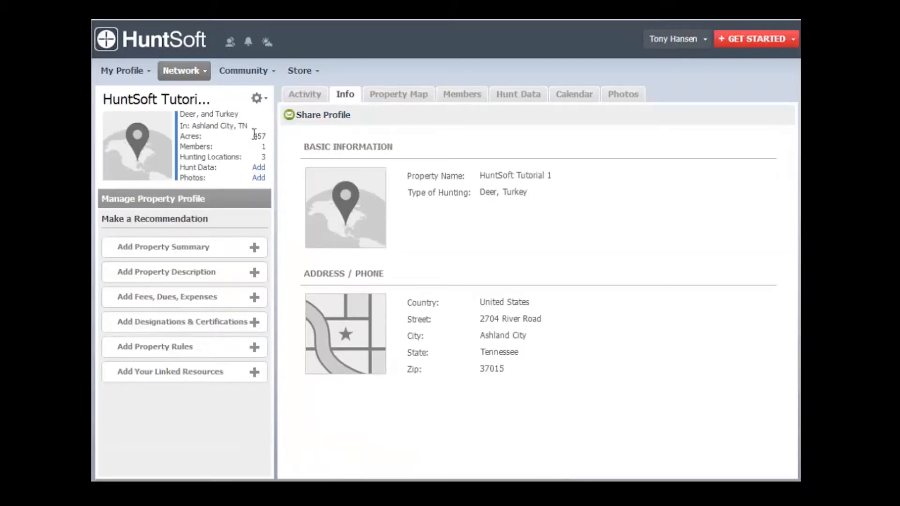
{"action": "left_click_drag", "start_coordinate": [255, 136], "coordinate": [270, 139]}
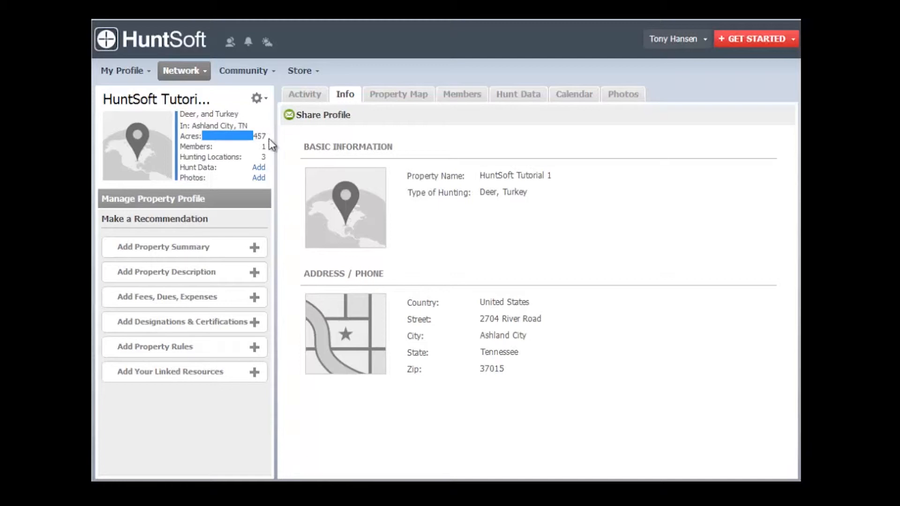
{"action": "left_click", "coordinate": [237, 150]}
Step: Open the location info of the Pinch Pop Up blind from the property map
{"action": "left_click", "coordinate": [408, 96]}
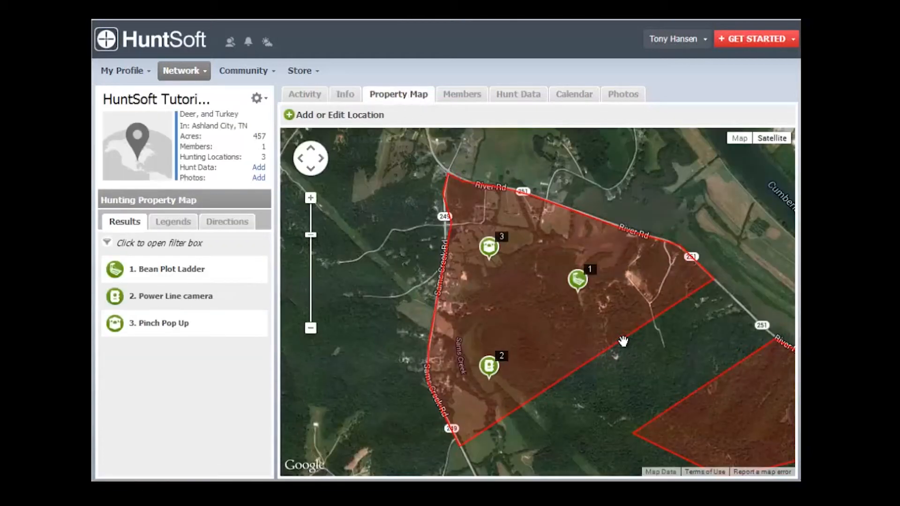
{"action": "left_click", "coordinate": [310, 199]}
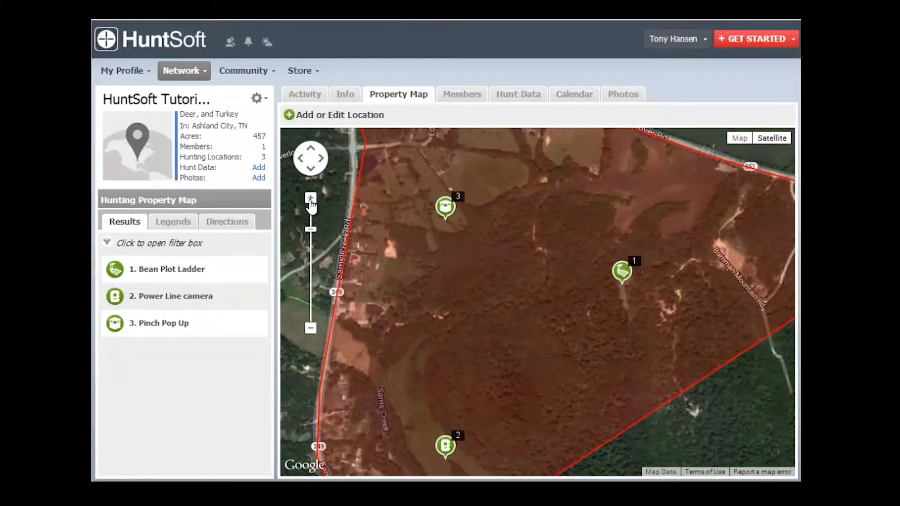
{"action": "left_click", "coordinate": [310, 199]}
{"action": "left_click_drag", "start_coordinate": [388, 267], "coordinate": [523, 357]}
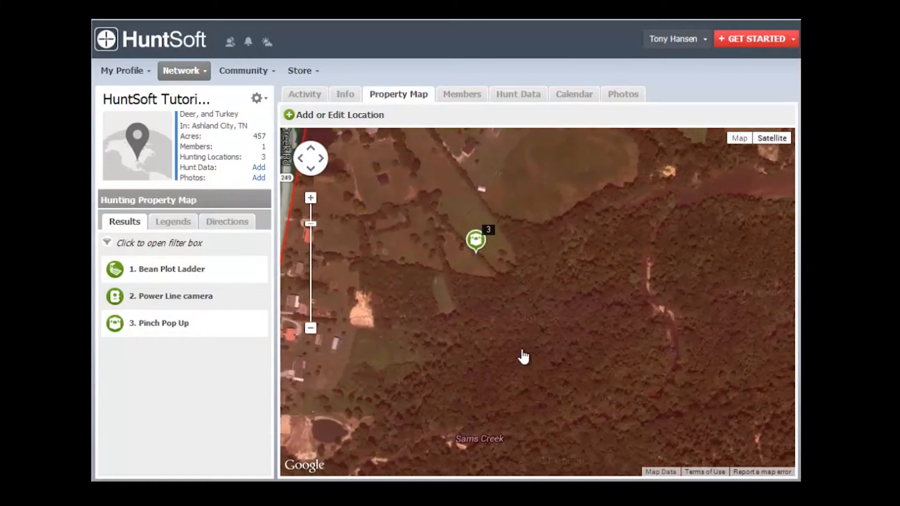
{"action": "left_click", "coordinate": [476, 241]}
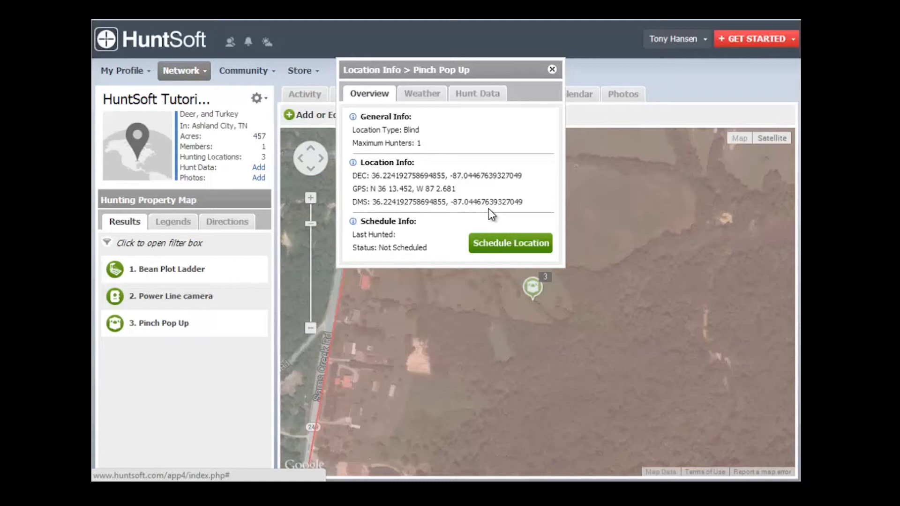
Step: Review the blind's weather and hunt data, and close its location info
{"action": "left_click", "coordinate": [423, 94]}
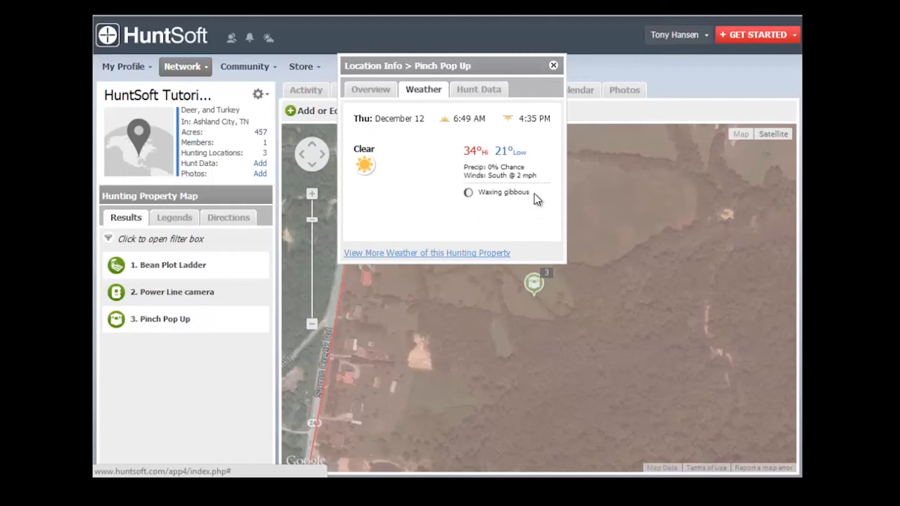
{"action": "left_click", "coordinate": [487, 91]}
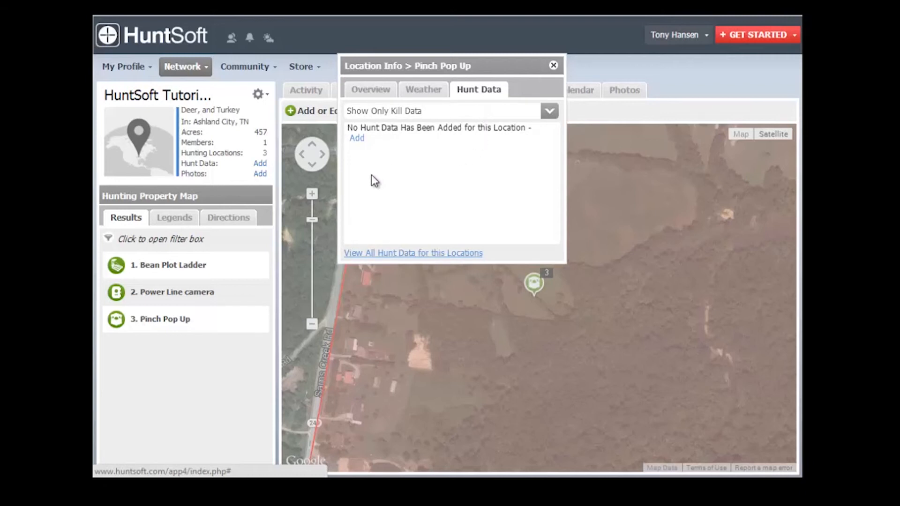
{"action": "left_click", "coordinate": [554, 66]}
Step: View both outlined property areas and all saved locations together on the property map
{"action": "left_click", "coordinate": [313, 324]}
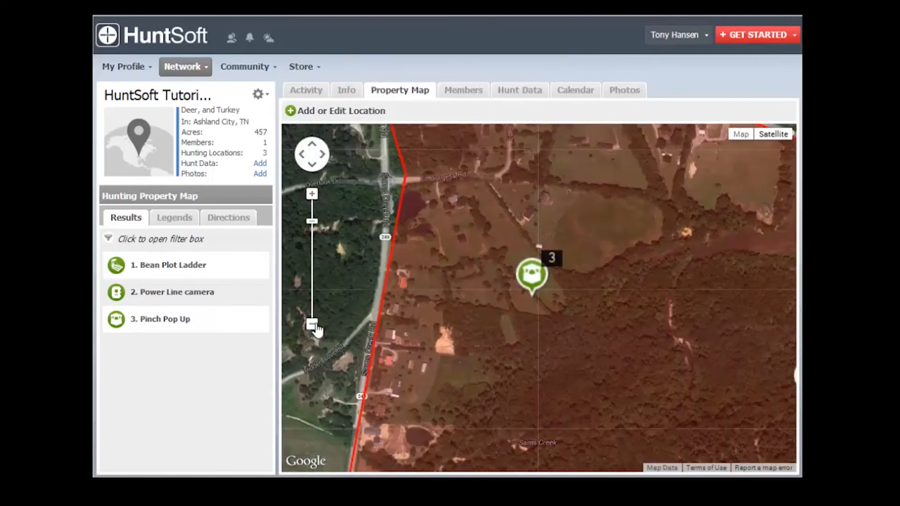
{"action": "left_click", "coordinate": [314, 326]}
{"action": "left_click", "coordinate": [315, 326]}
{"action": "left_click_drag", "start_coordinate": [570, 403], "coordinate": [478, 343]}
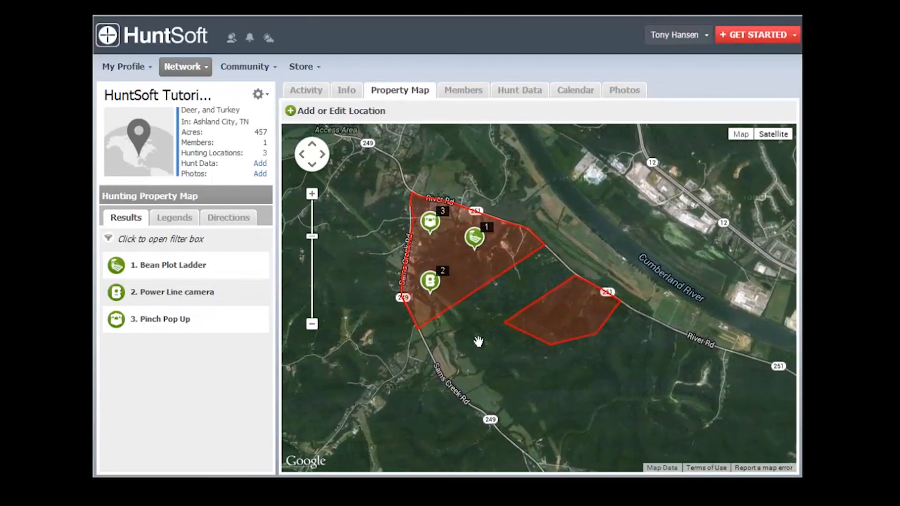